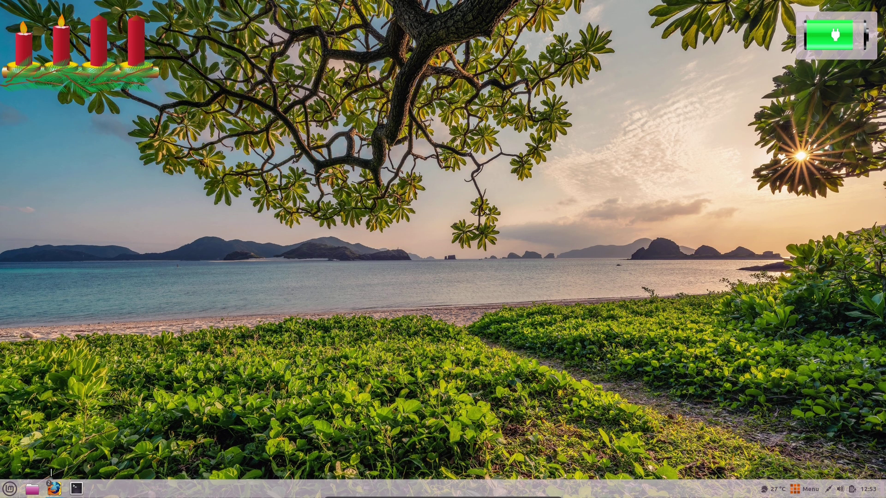
Launch System Info from the Menu search 'info' and read the Cinnamon version, 6.4.8.
click(10, 489)
text(in)
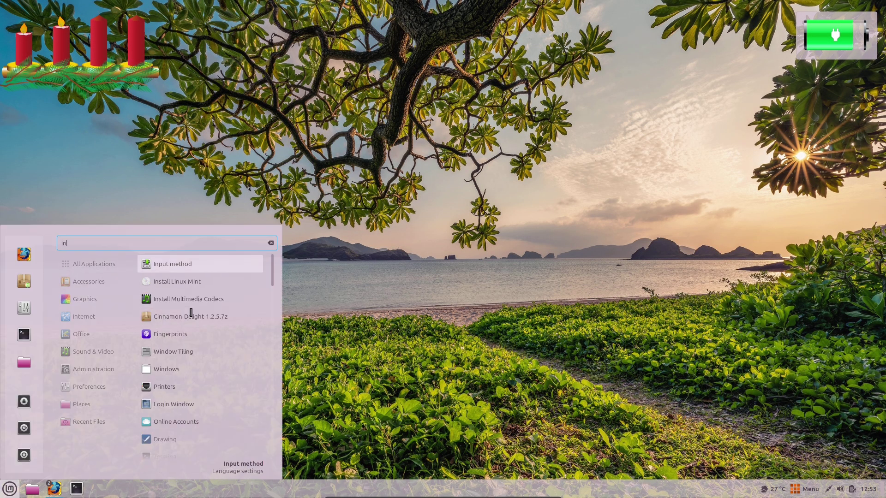
text(fo)
click(206, 263)
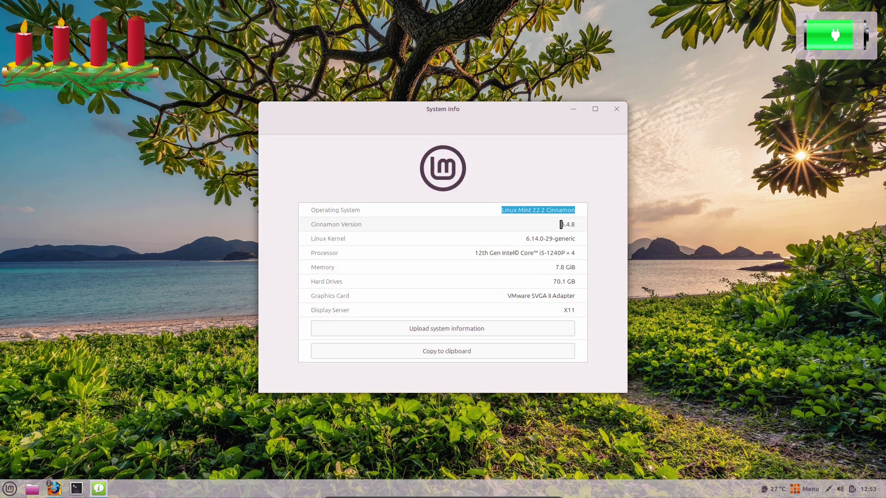
click(807, 490)
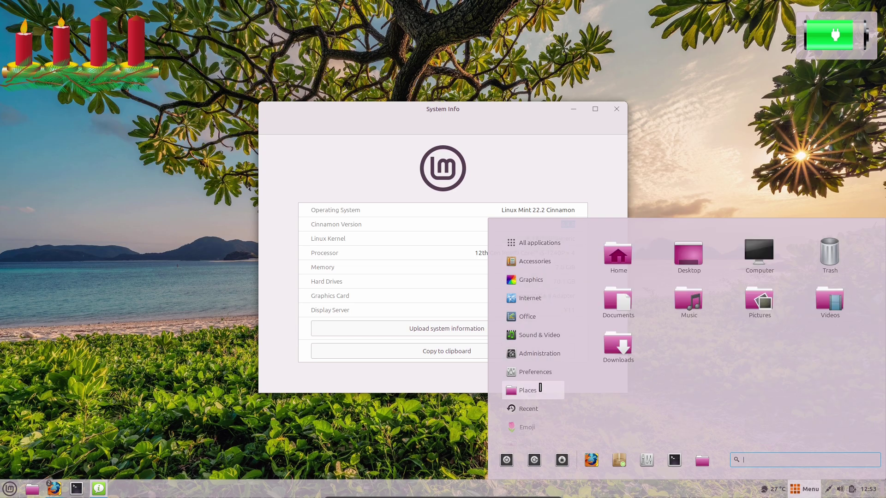
click(728, 141)
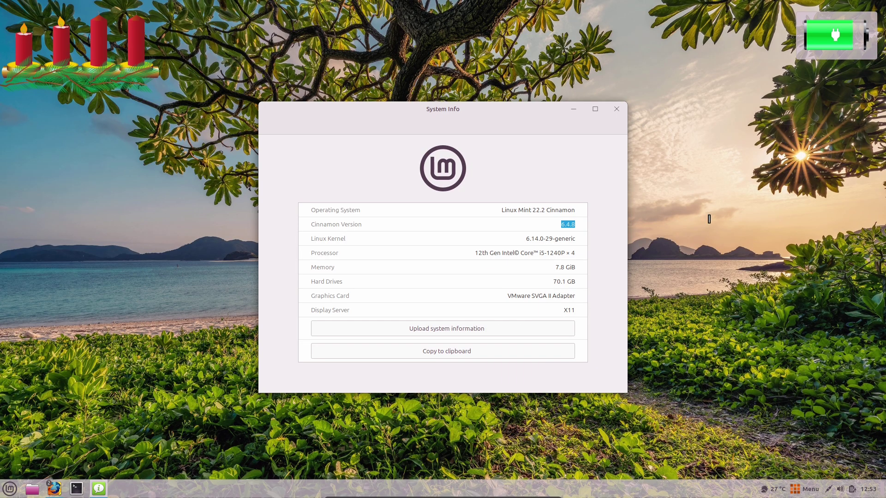
Close System Info and move the candle desklet below the battery desklet at top-right.
click(613, 109)
mouse_move(847, 34)
mouse_down()
mouse_move(805, 140)
mouse_move(812, 280)
mouse_move(808, 64)
mouse_move(838, 30)
mouse_move(849, 38)
mouse_up()
drag(51, 44, 775, 95)
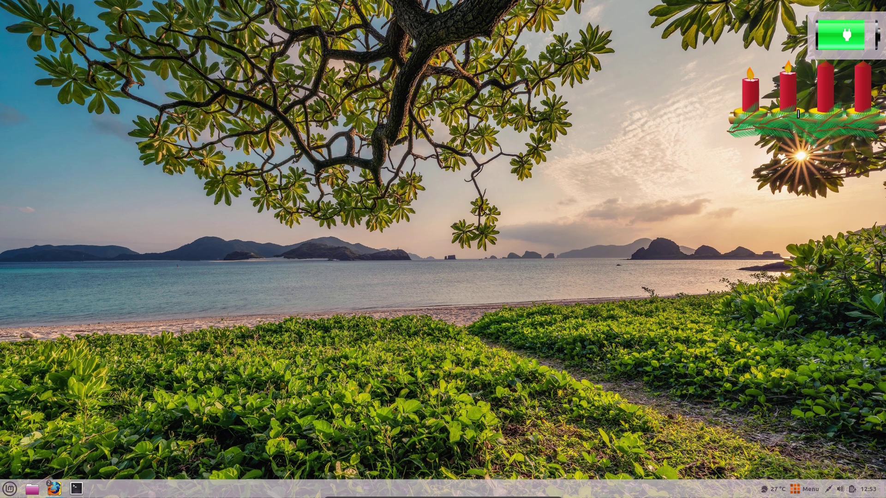
Restore and maximize Firefox, then open the Linux Mint Blog in a new tab.
mouse_move(54, 489)
click(53, 440)
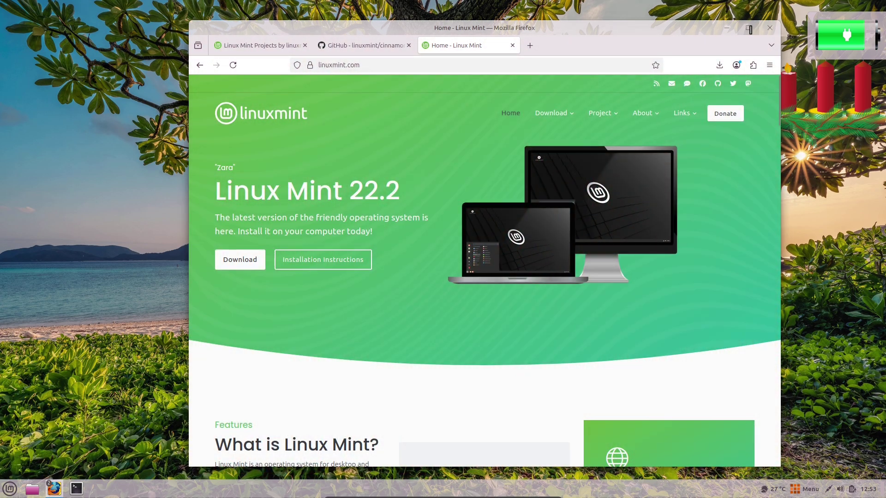
click(749, 29)
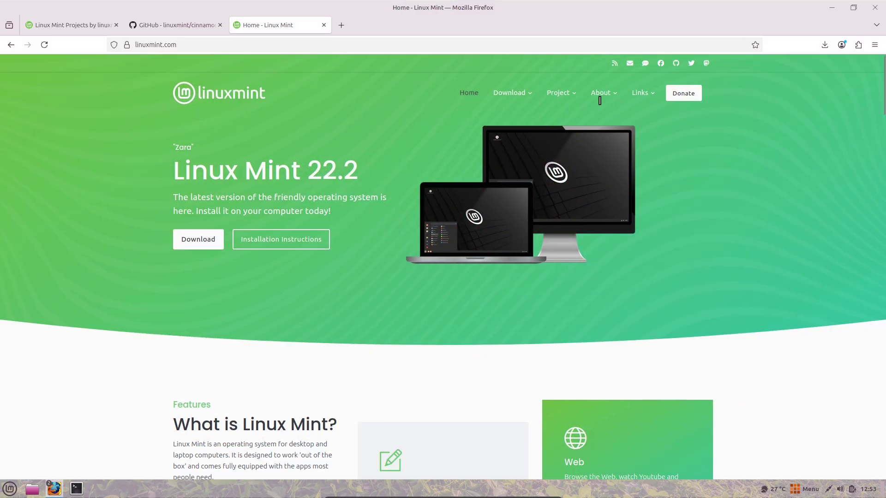
mouse_move(638, 98)
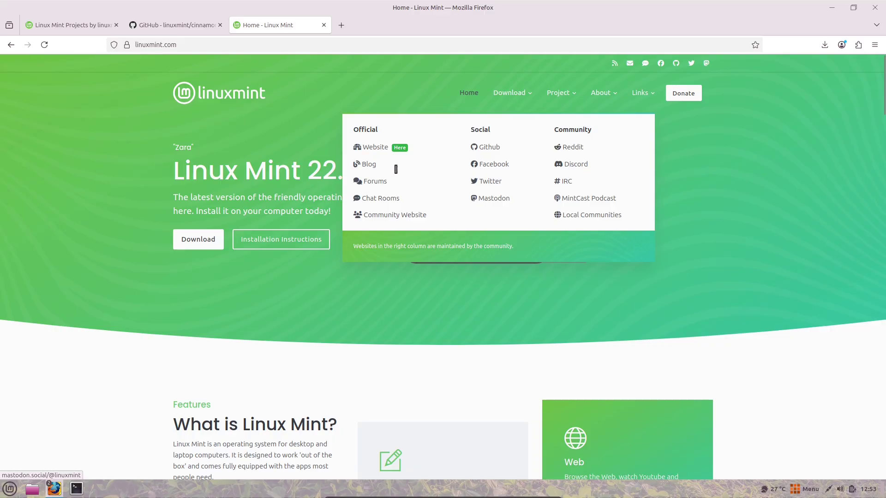
click(369, 164)
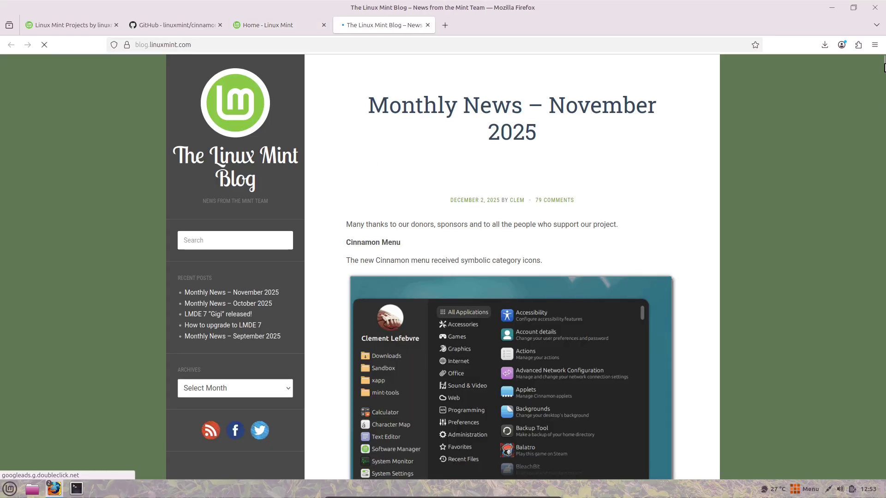
Highlight the Linux Mint 22.3 'Zena' codename and feature list in the November 2025 news.
scroll(883, 68, down, 10)
scroll(882, 66, up, 10)
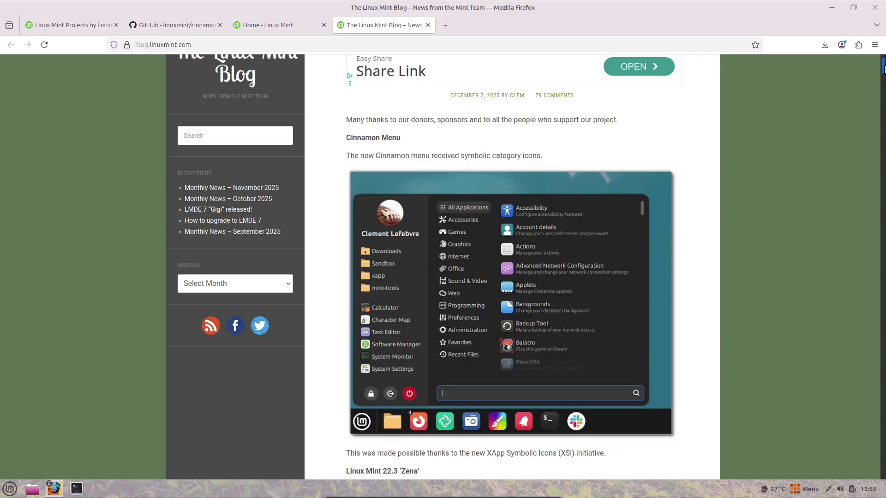
drag(438, 151, 346, 134)
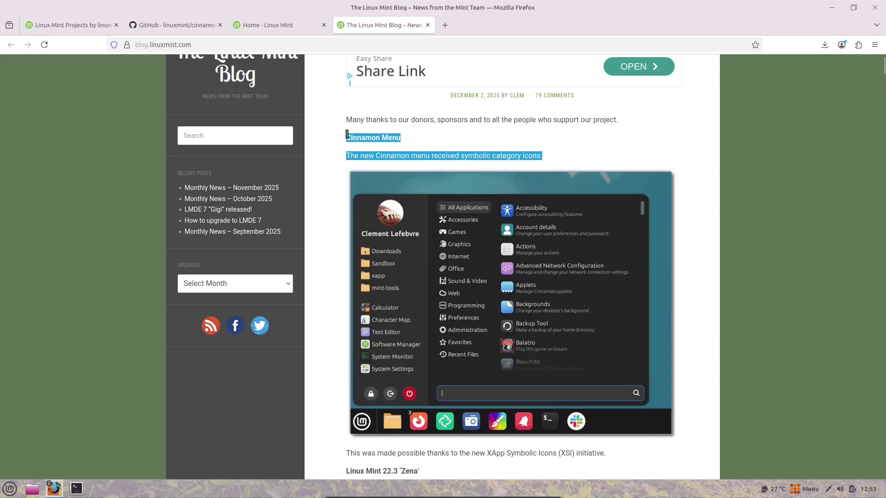
scroll(883, 77, down, 10)
scroll(883, 77, up, 6)
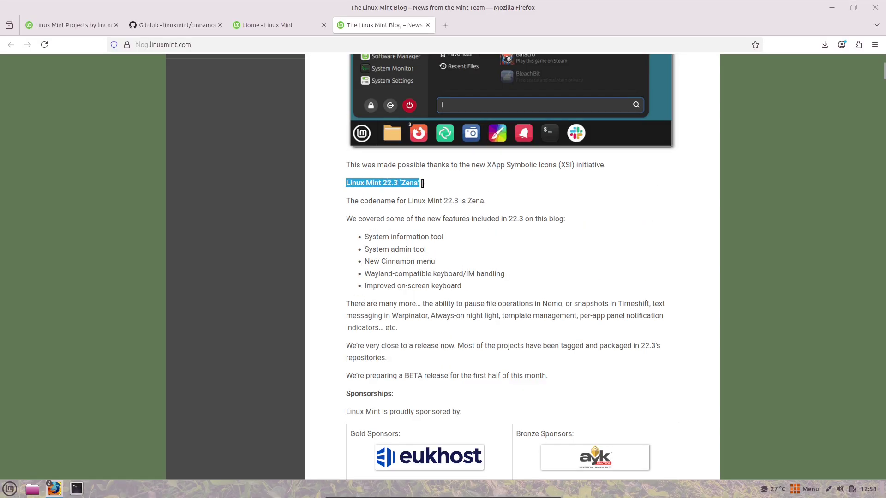
drag(347, 202, 470, 281)
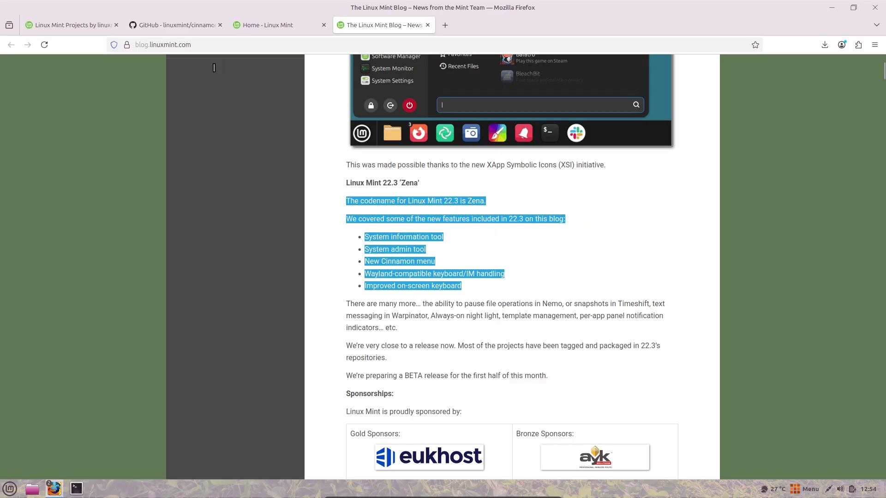
On the linuxmint/cinnamon GitHub page, open the latest master.lmde7 release listing version 6.6.0.
click(175, 25)
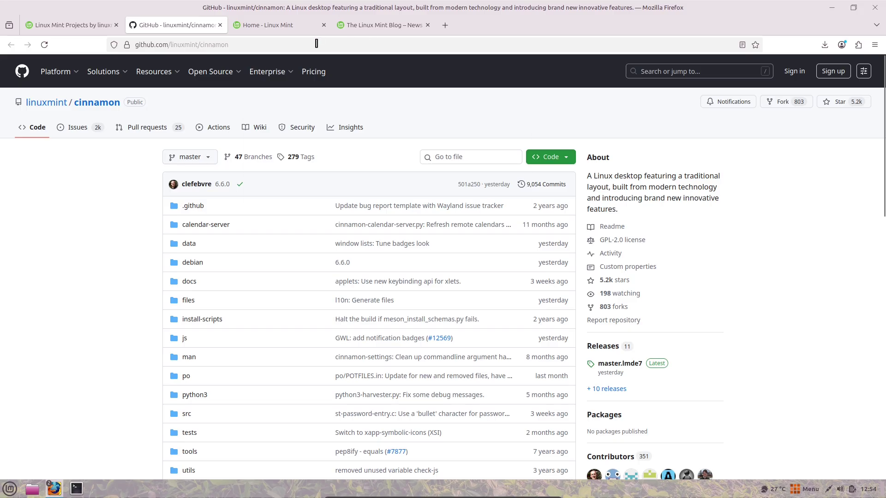
click(316, 43)
click(70, 311)
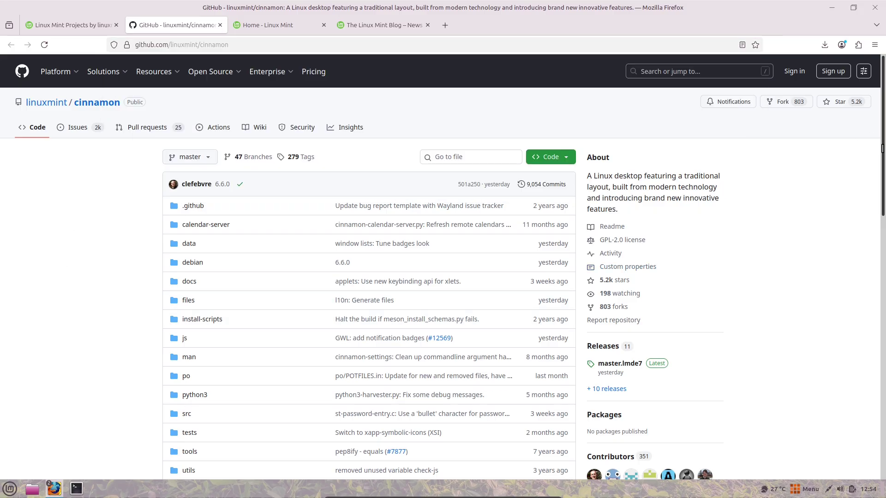
scroll(877, 235, down, 4)
scroll(877, 235, down, 8)
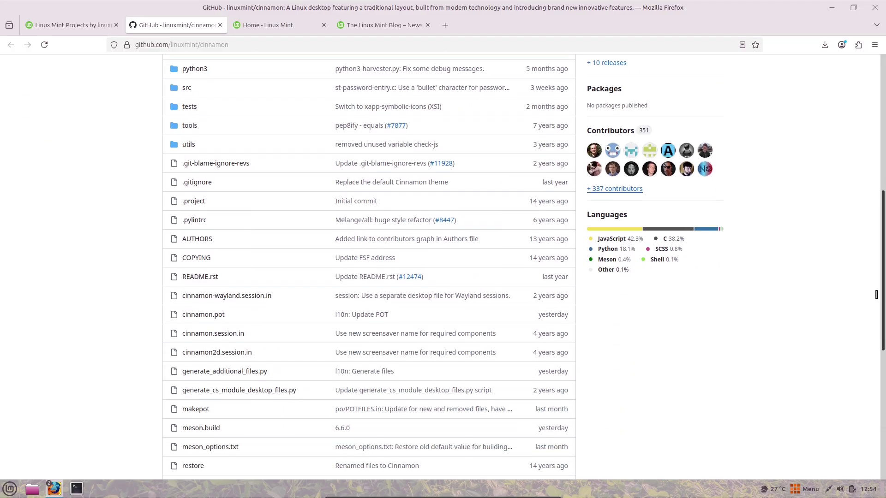
scroll(876, 389, down, 3)
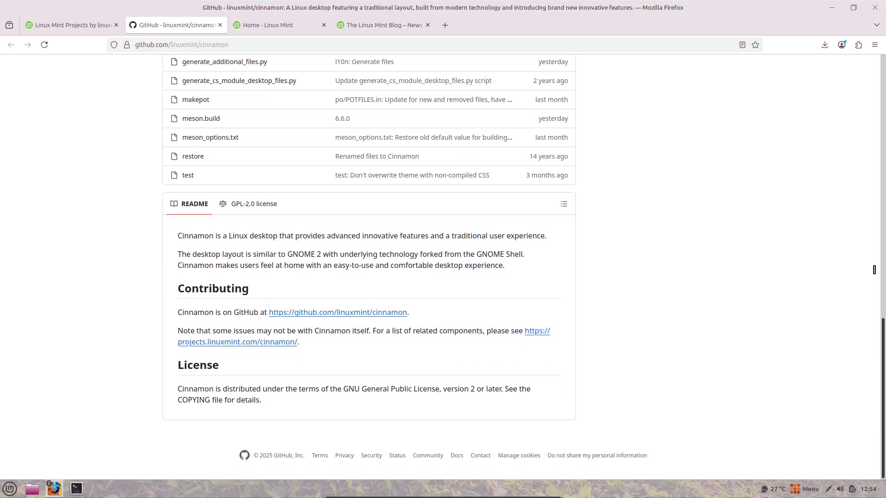
scroll(762, 239, up, 15)
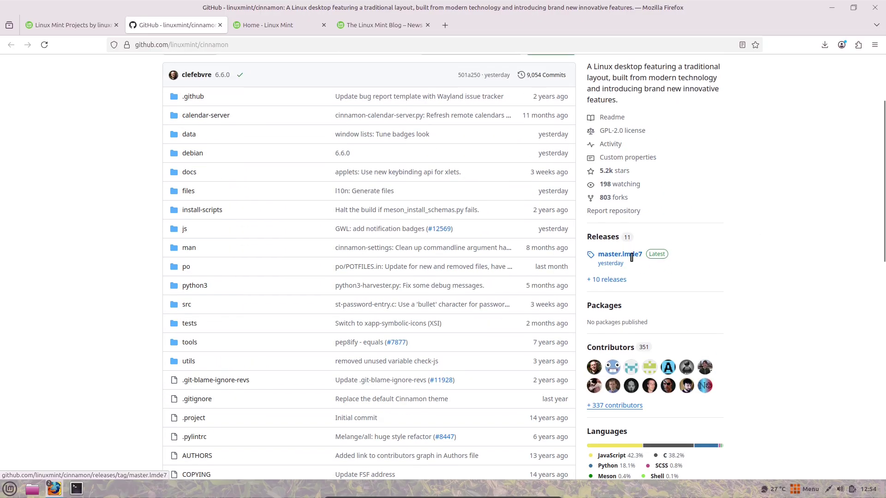
click(653, 255)
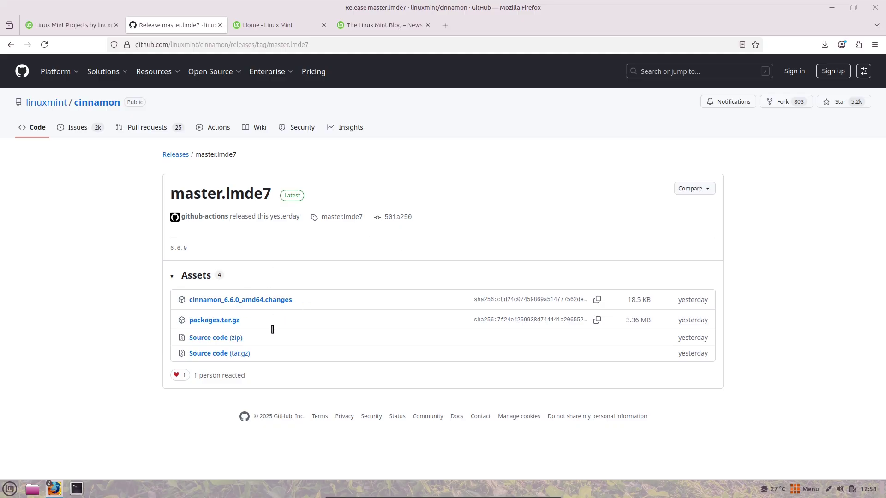
Download cinnamon_6.6.0_amd64.changes and open its Downloads folder from the maximized Firefox Library.
click(249, 300)
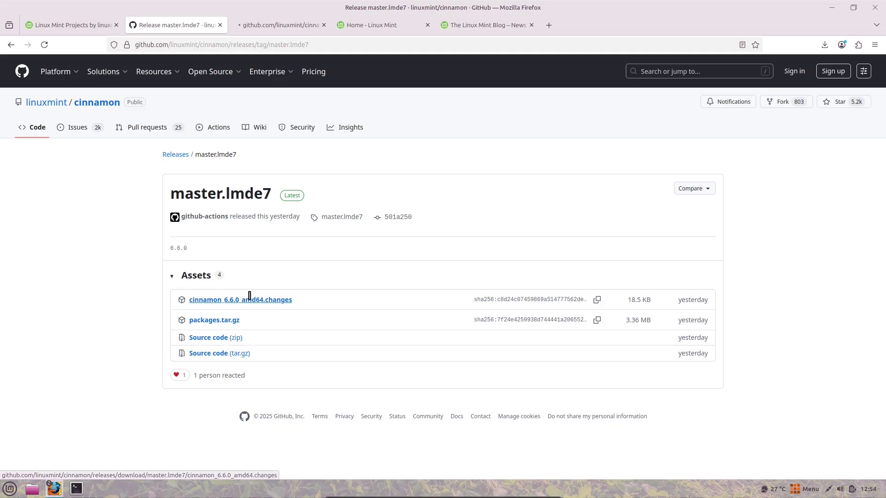
click(258, 25)
click(823, 45)
click(622, 119)
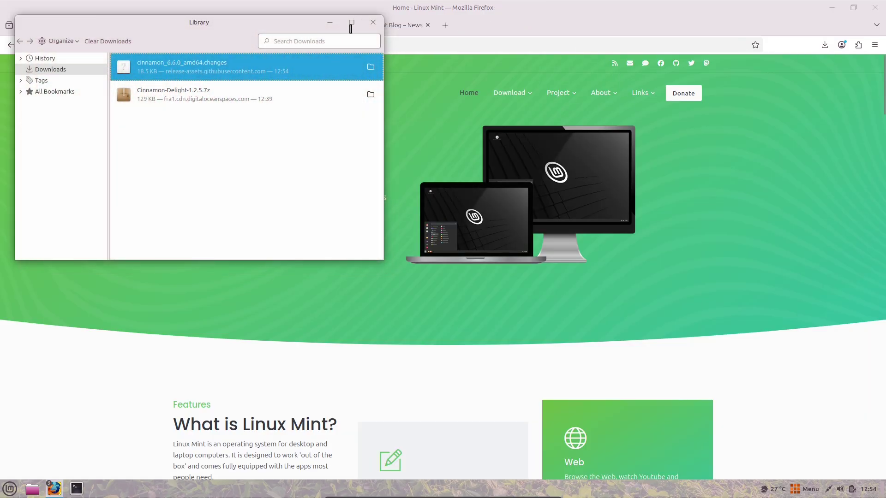
click(351, 23)
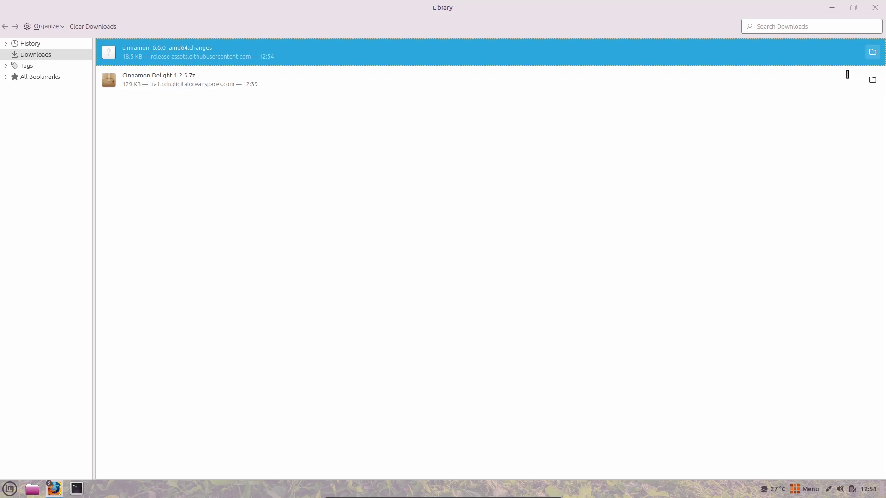
click(873, 52)
Read cinnamon_6.6.0_amd64.changes in the maximized text editor, then close the editor.
double_click(348, 19)
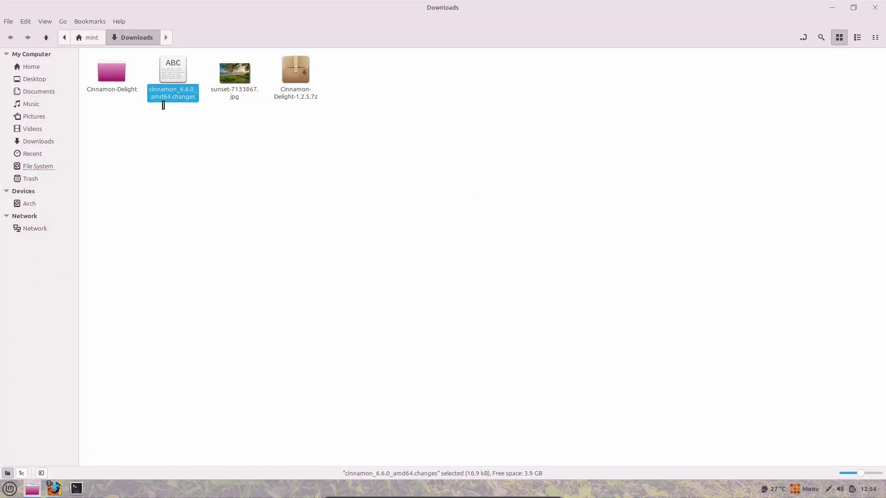
right_click(165, 85)
click(182, 92)
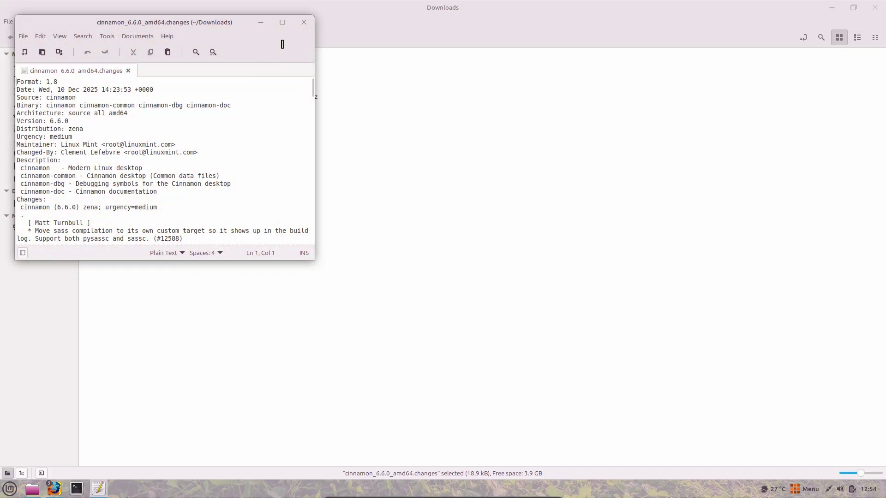
click(282, 22)
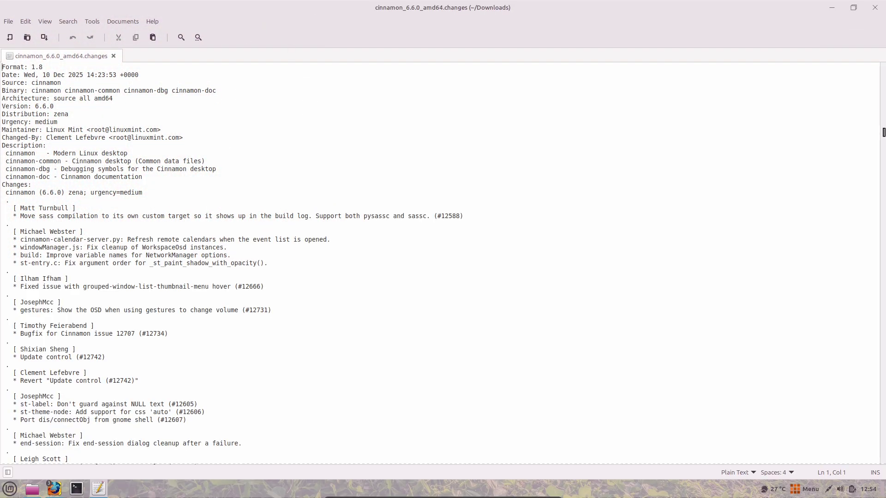
mouse_move(884, 89)
mouse_down()
mouse_move(883, 141)
mouse_move(883, 74)
mouse_up()
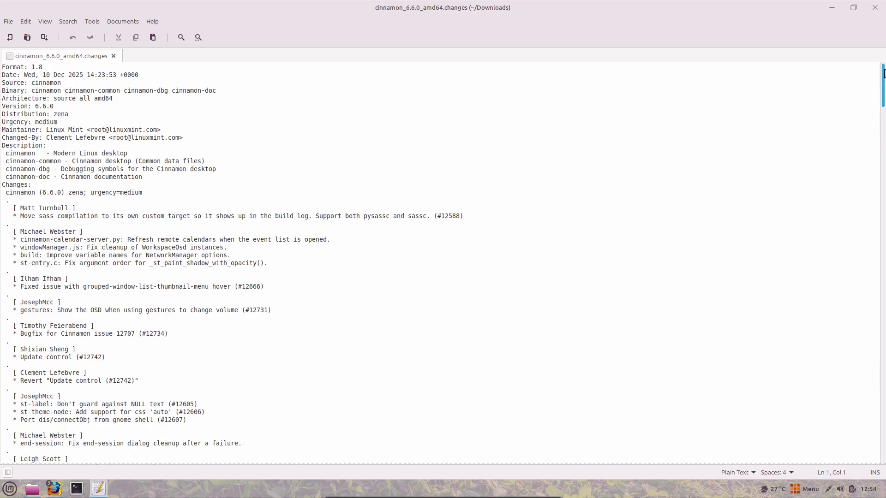
click(114, 56)
click(874, 8)
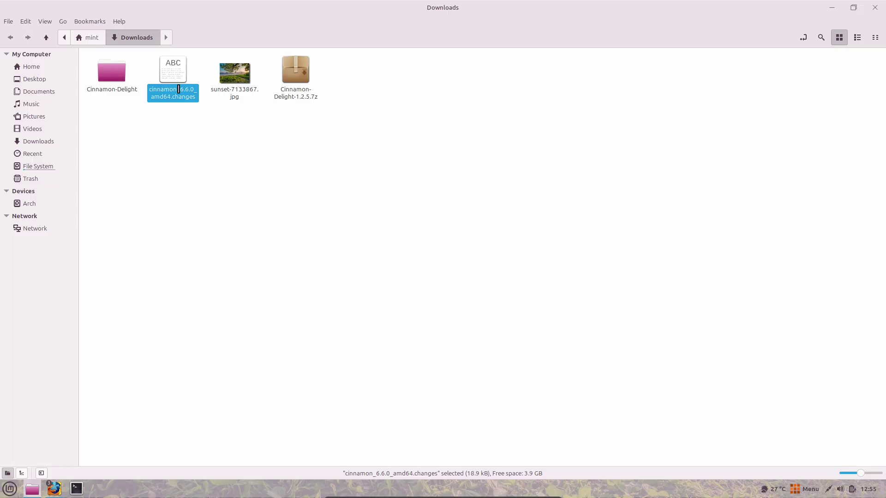
Dismiss the .changes file's context menu and close the Downloads folder window.
right_click(179, 92)
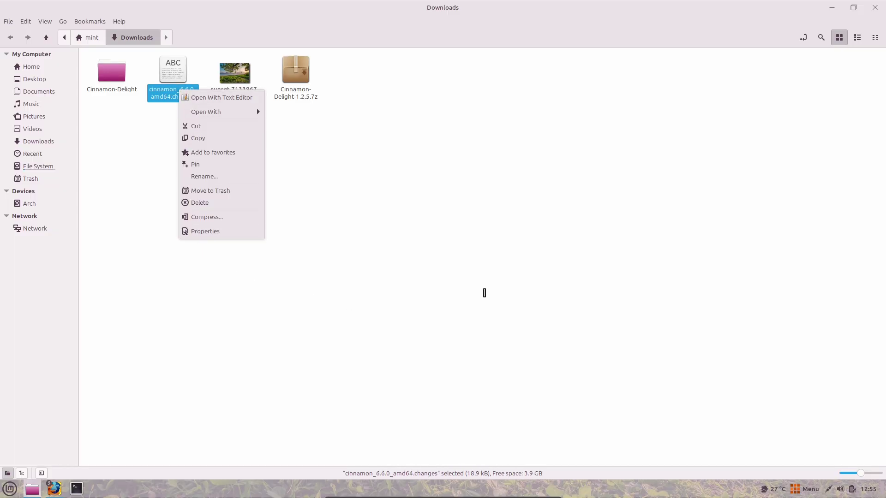
click(614, 211)
click(872, 11)
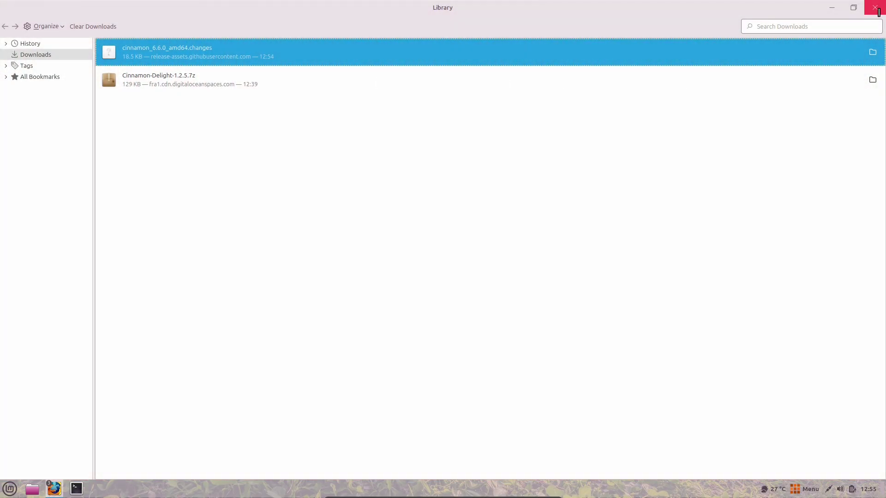
Close the downloads library and download packages.tar.gz from the master.lmde7 release page.
click(876, 8)
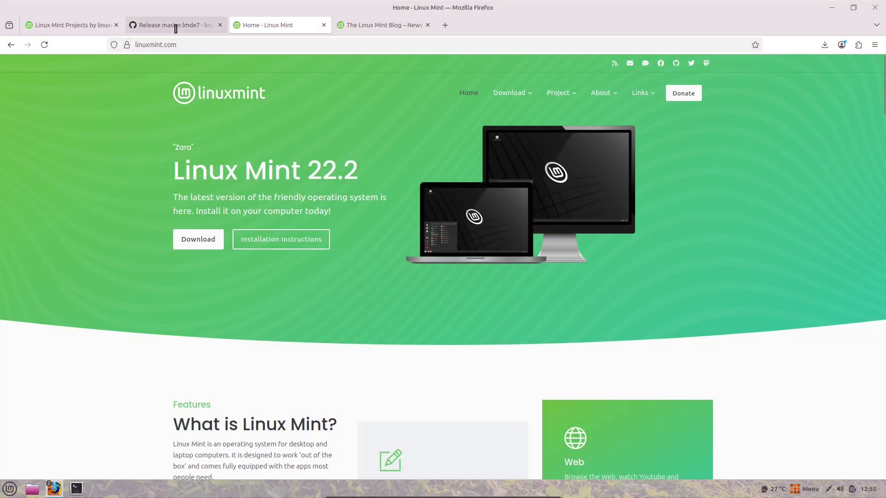
click(176, 26)
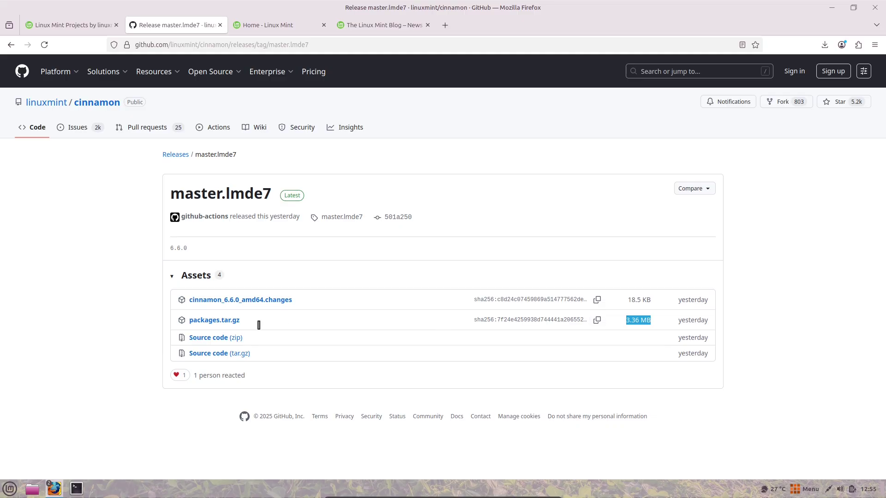
middle_click(227, 320)
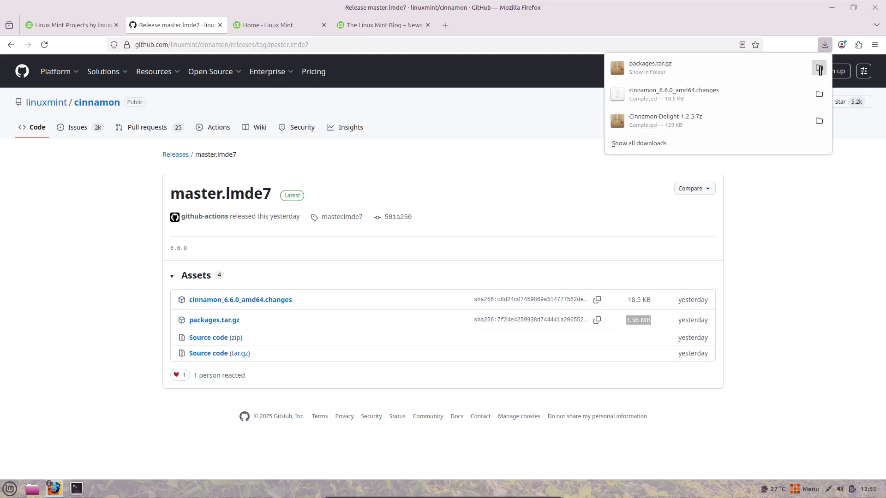
Dismiss the downloads panel and return to the Cinnamon Projects page via the Home tab.
click(181, 28)
click(242, 29)
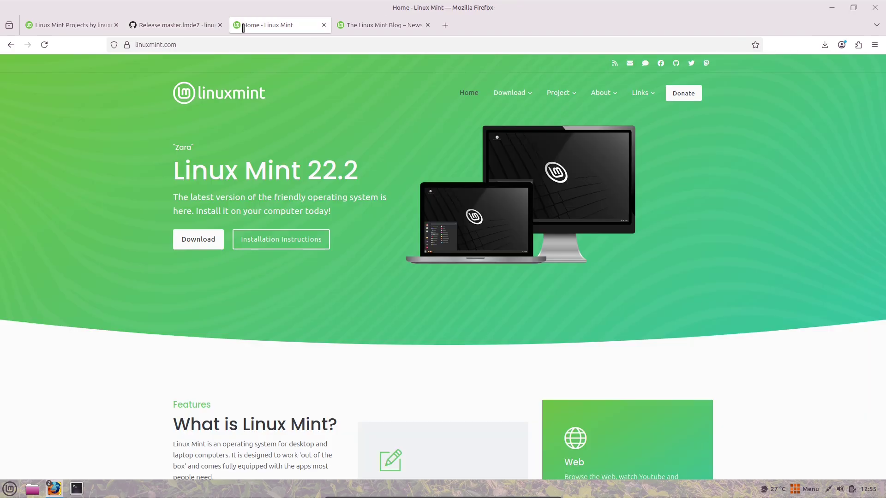
click(81, 29)
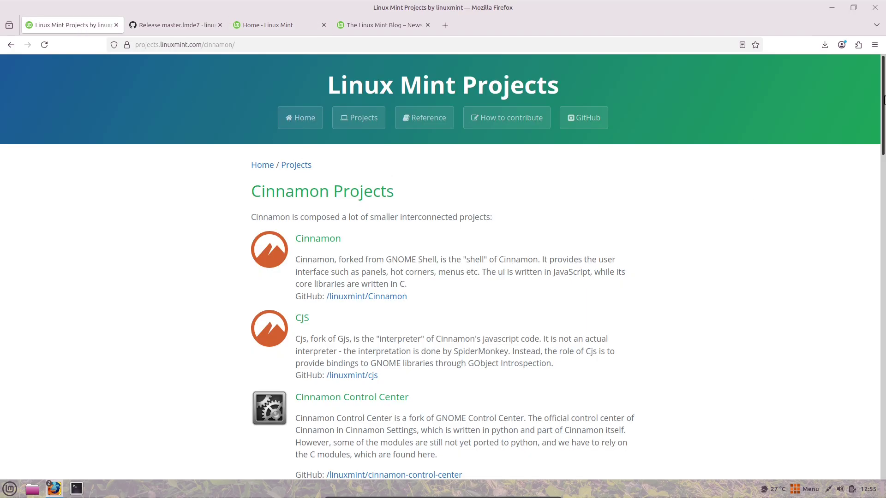
Browse the linuxmint/cinnamon repository's branch list and master.lmde7 release, then return to the Linux Mint Blog.
drag(882, 129, 876, 97)
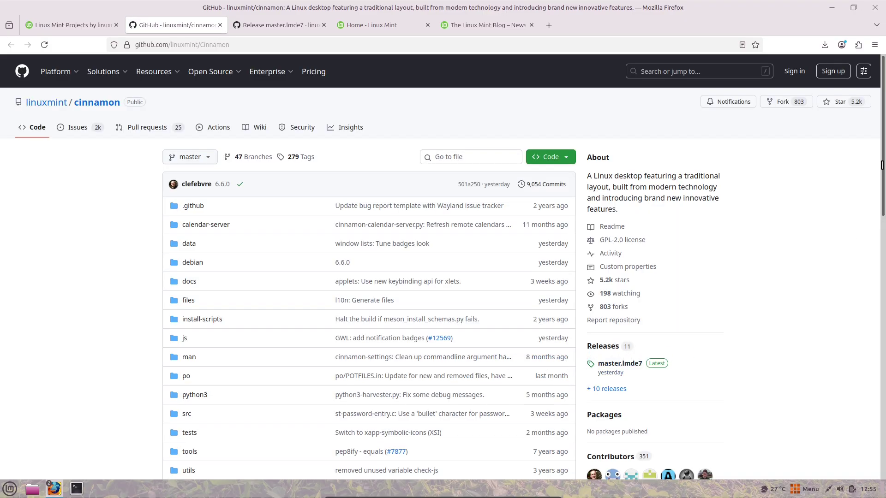
mouse_move(882, 165)
mouse_down()
mouse_move(884, 276)
mouse_move(884, 174)
mouse_up()
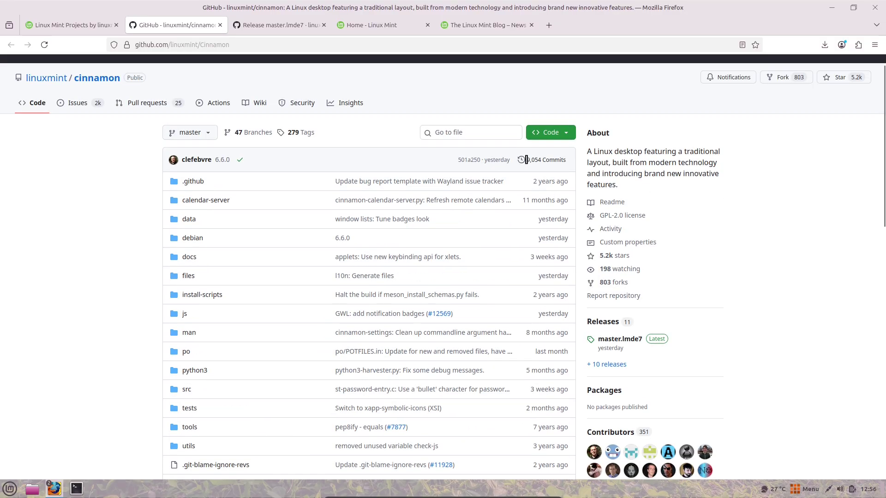
click(209, 133)
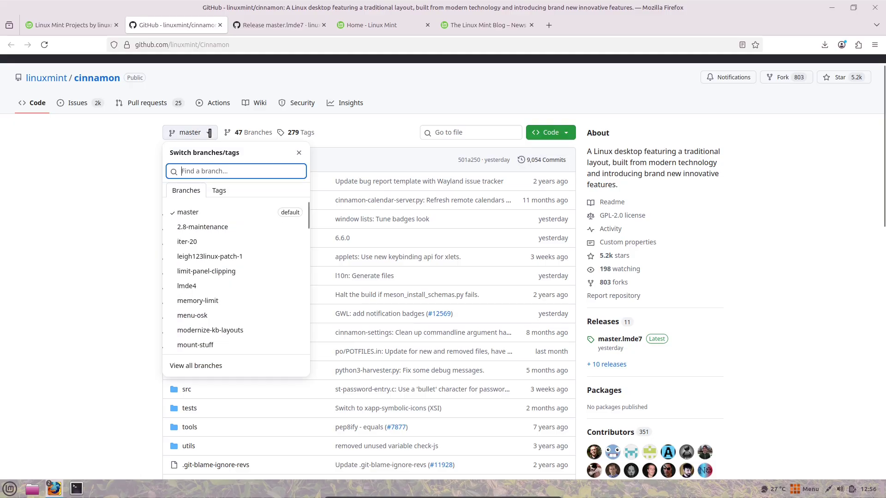
click(95, 178)
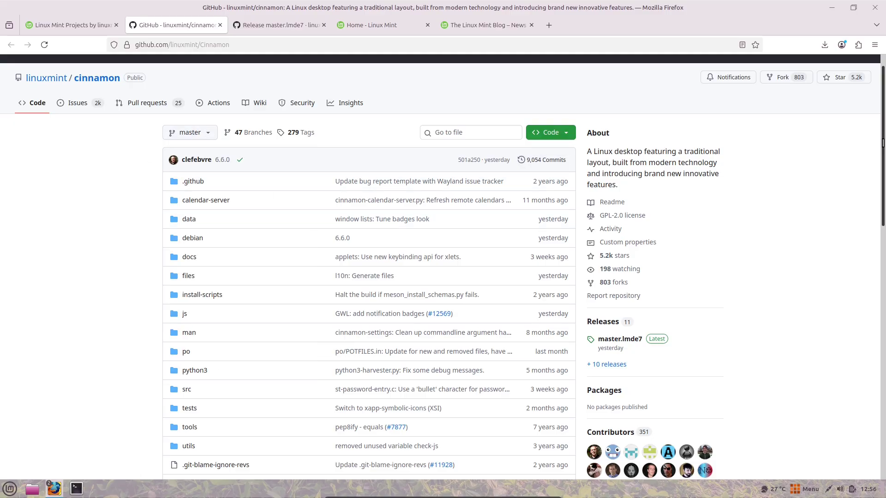
scroll(883, 194, down, 3)
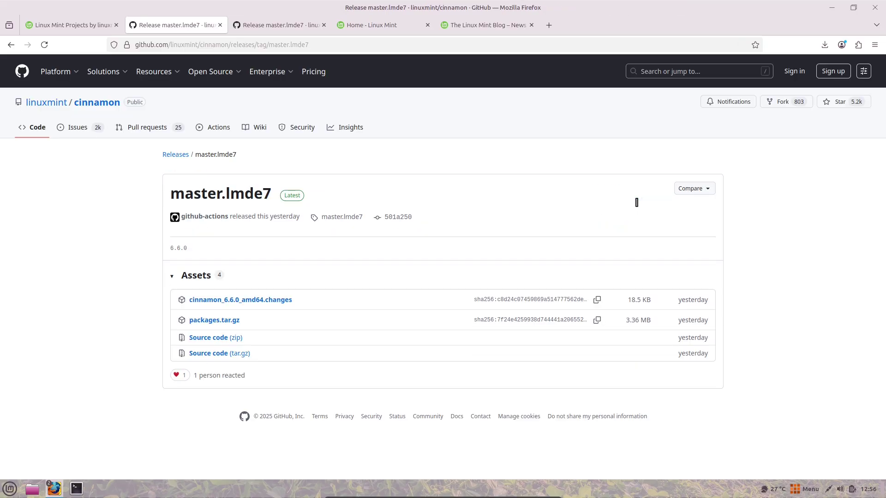
triple_click(232, 378)
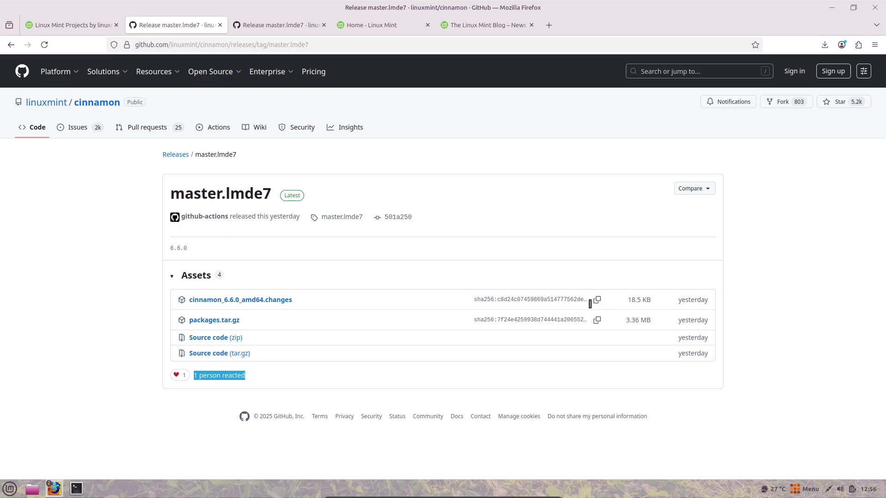
click(488, 25)
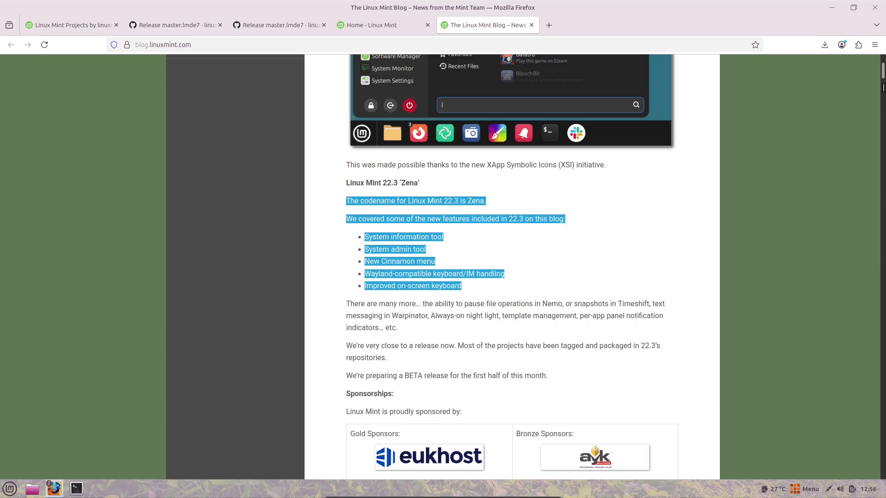
Open the Cinnamon menu screenshot shadow_menu4.png in a new tab and view it full size.
scroll(512, 268, up, 5)
scroll(615, 247, up, 2)
scroll(615, 247, down, 1)
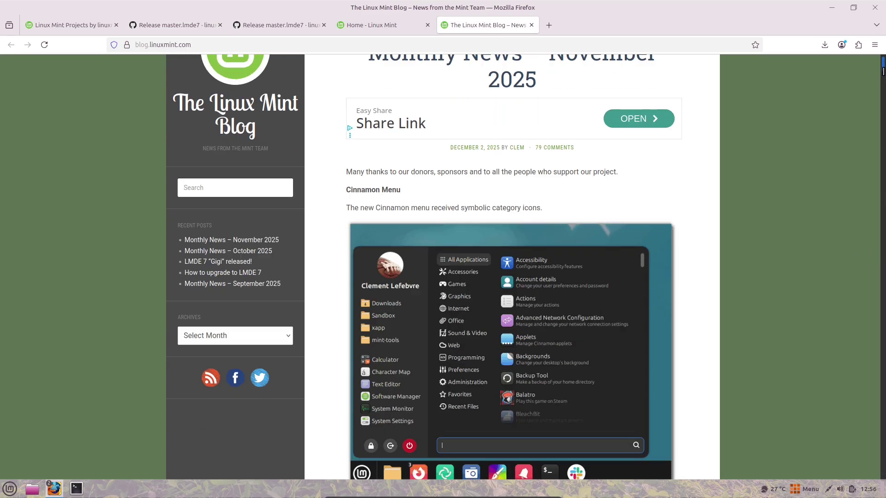
right_click(560, 272)
click(586, 54)
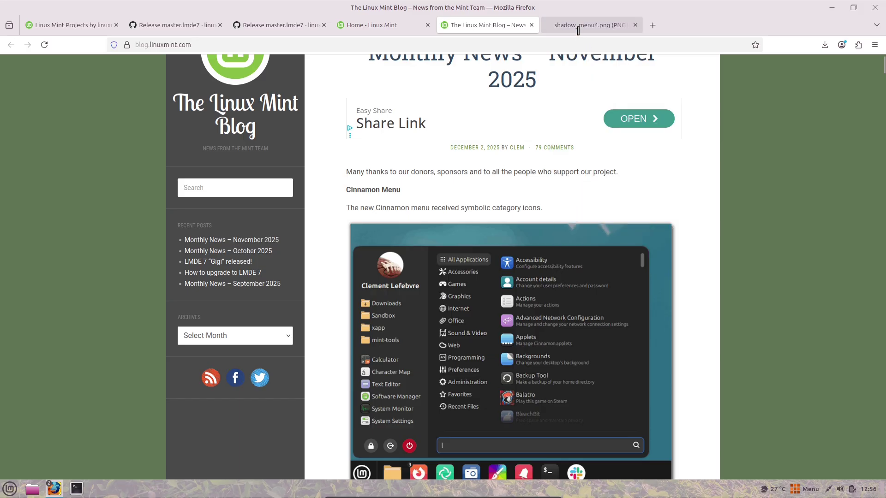
click(578, 28)
right_click(431, 229)
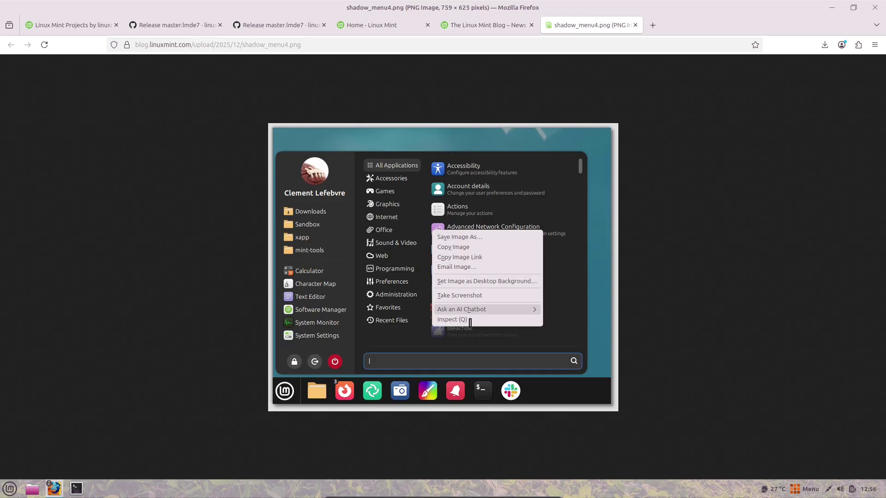
click(494, 191)
In a new tab, search 'arch repository' and open the ArchWiki Official repositories page.
click(652, 25)
click(620, 45)
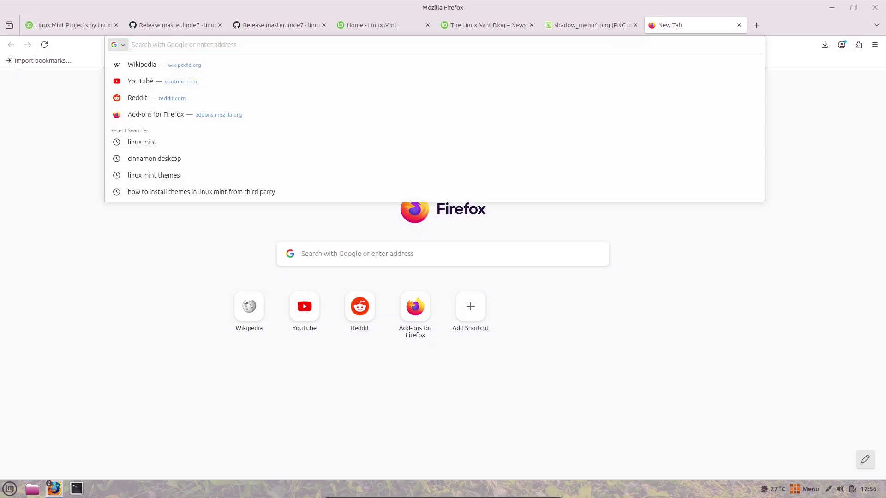
text(arch repi)
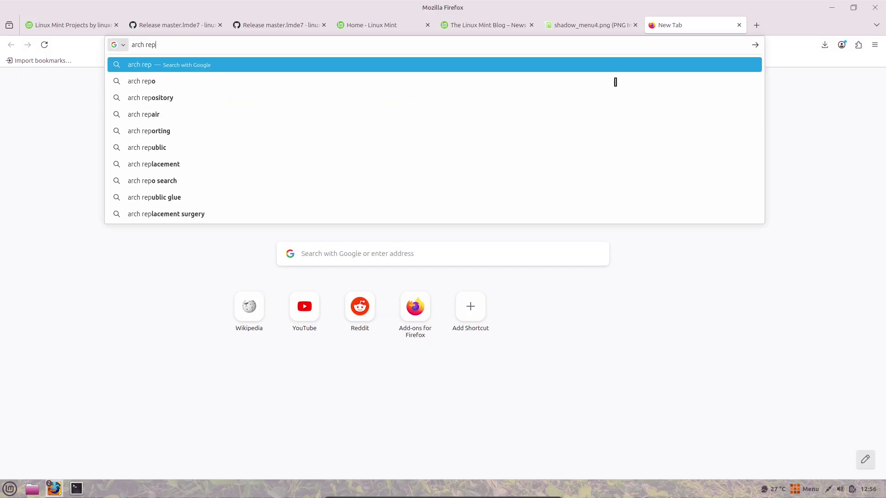
click(602, 97)
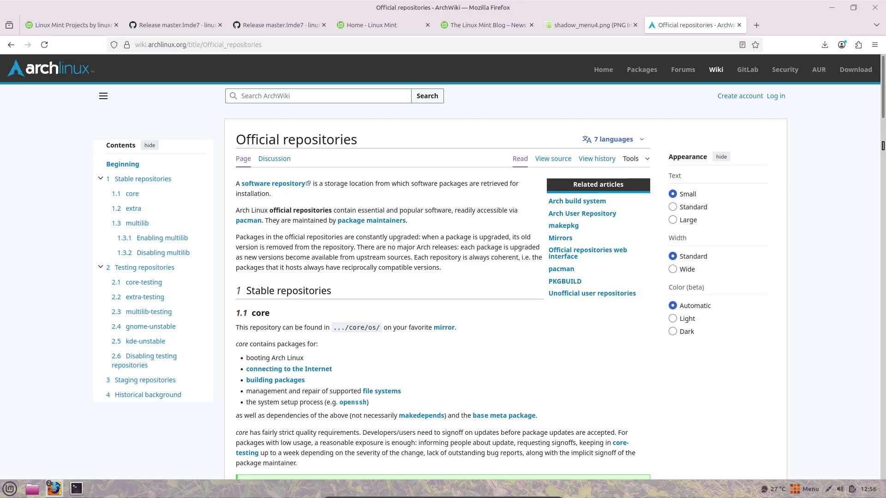
Scroll the Official repositories article to multilib, then go back to the arch repository search results.
drag(883, 115, 883, 216)
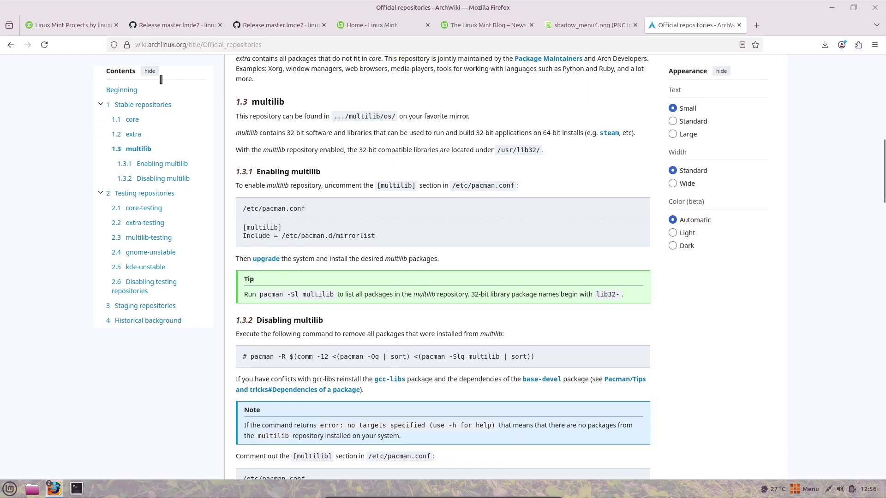
click(6, 48)
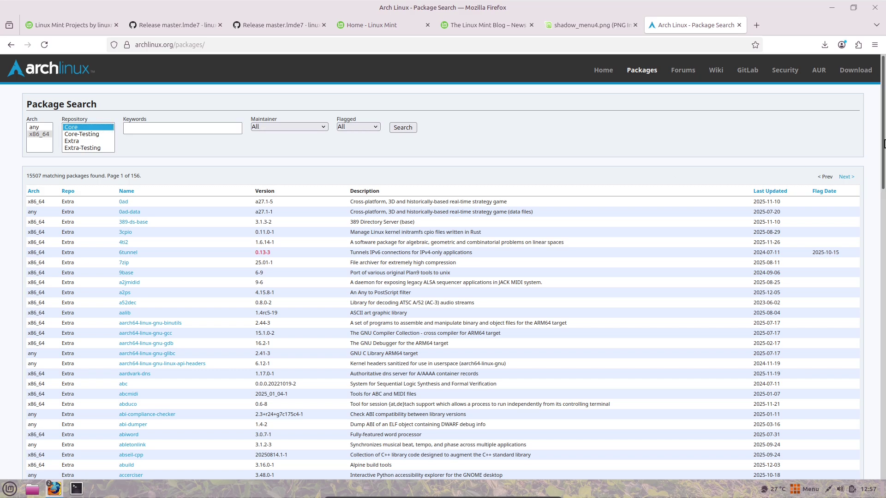
Replace the keyword 'cosmic' with 'cin' and search Arch packages for cinnamon.
scroll(803, 180, down, 1)
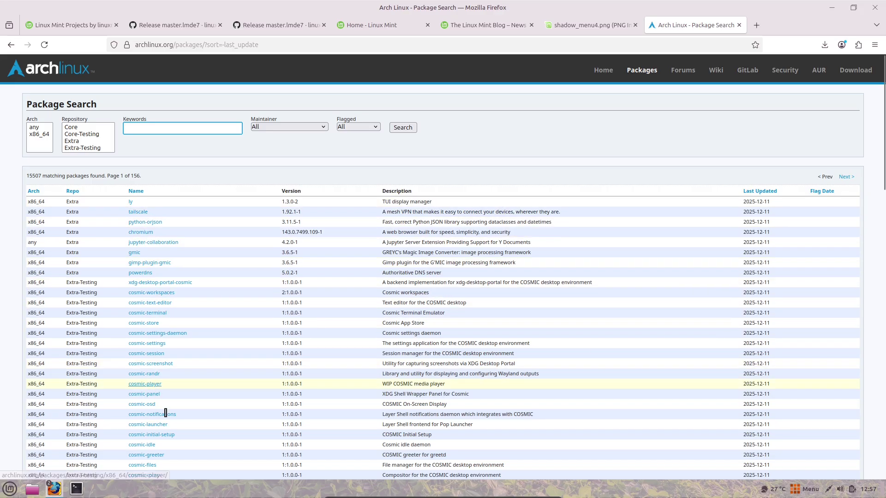
drag(882, 180, 882, 274)
scroll(291, 194, up, 10)
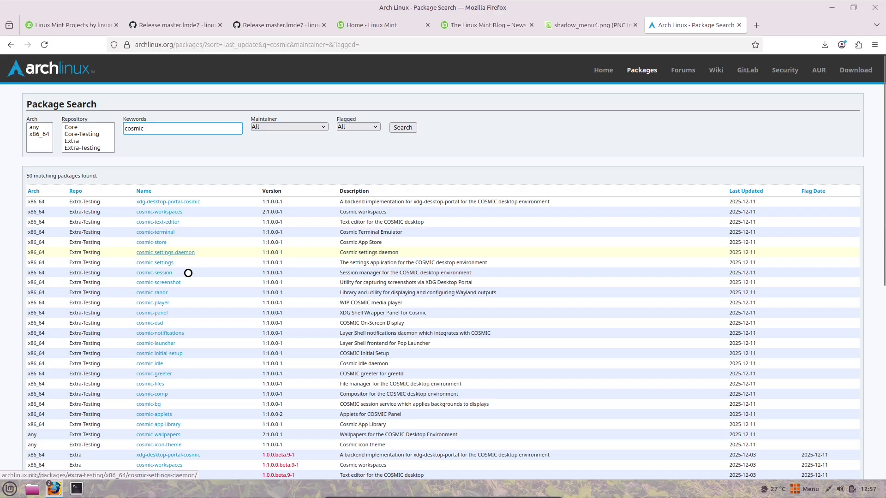
double_click(123, 130)
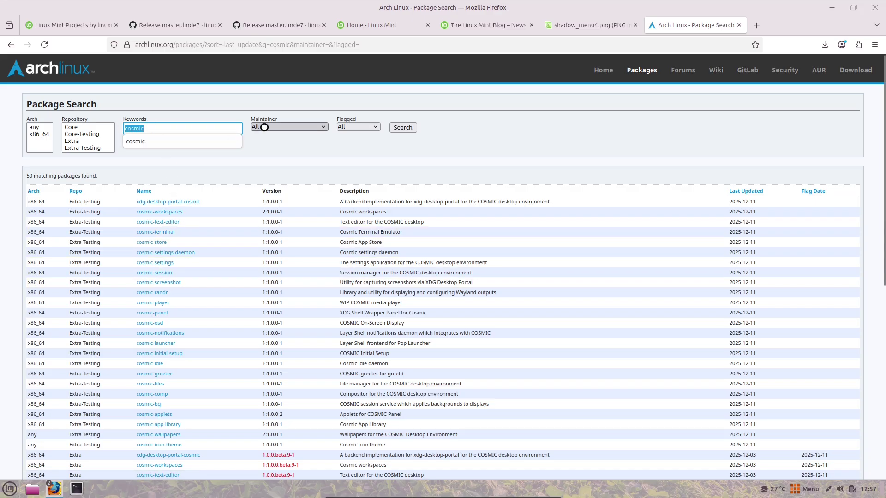
text(cinnamon)
key(Return)
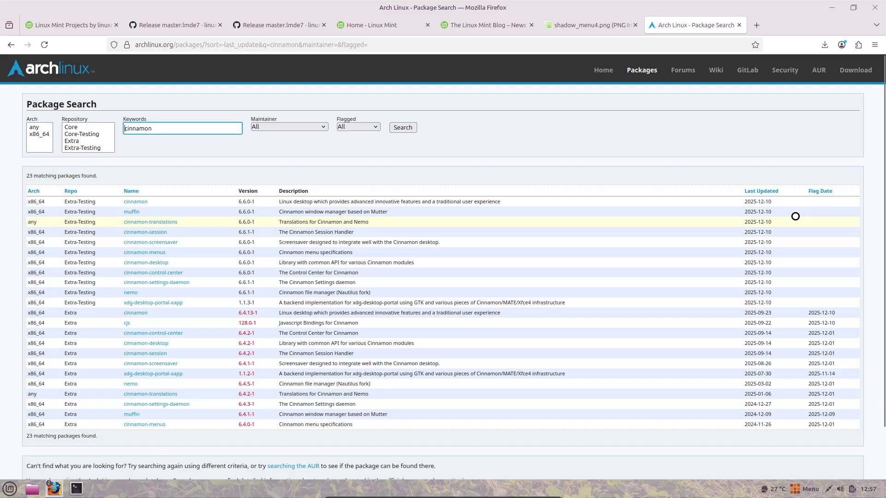
Select the cinnamon result rows, including the Extra-Testing 6.6.0-1 builds, up to the table header.
click(743, 200)
drag(452, 199, 199, 197)
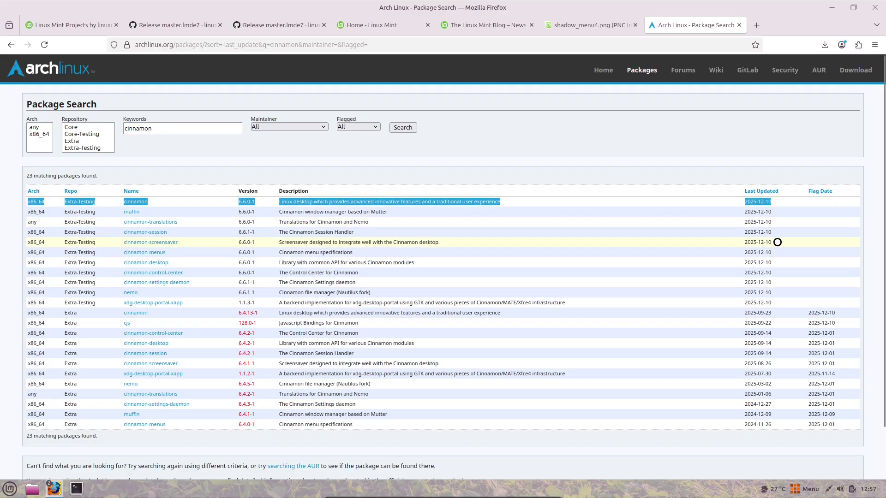
drag(783, 274, 196, 175)
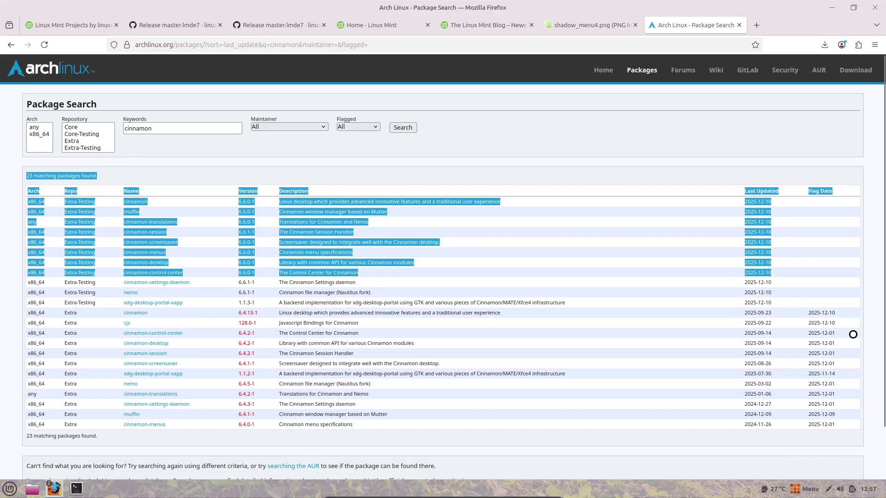
click(774, 292)
drag(775, 293, 25, 196)
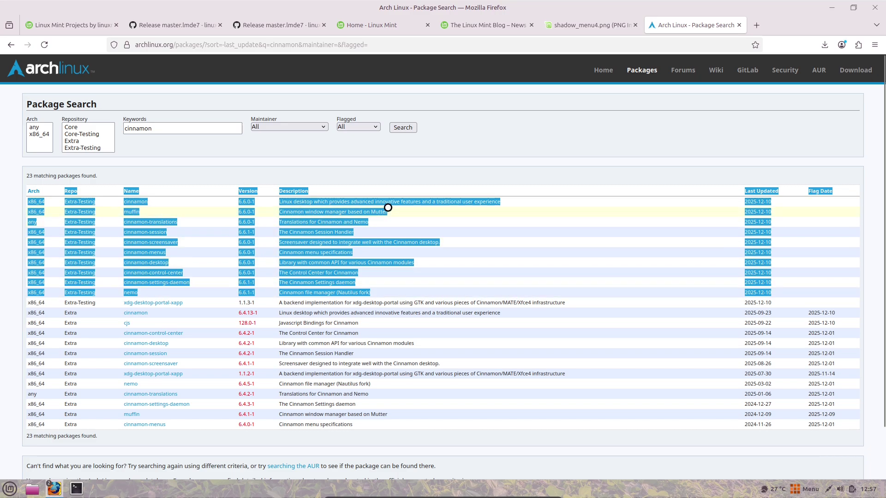
Zoom the Arch package search page to 150% and filter results to the Extra-Testing repository.
click(875, 44)
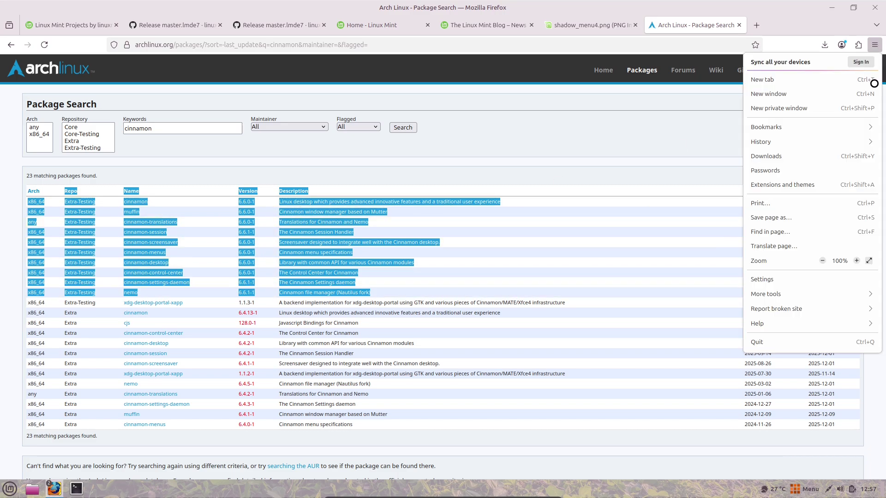
click(853, 261)
click(853, 260)
click(853, 261)
click(854, 260)
click(854, 260)
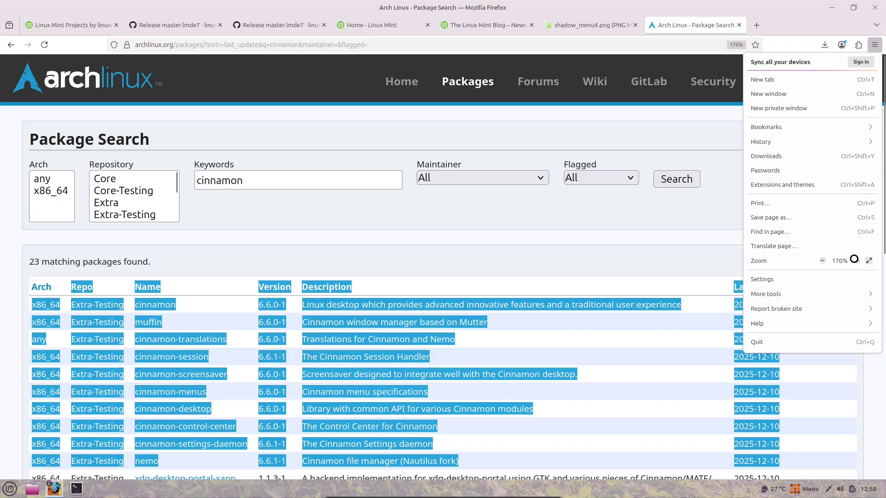
click(822, 261)
key(Escape)
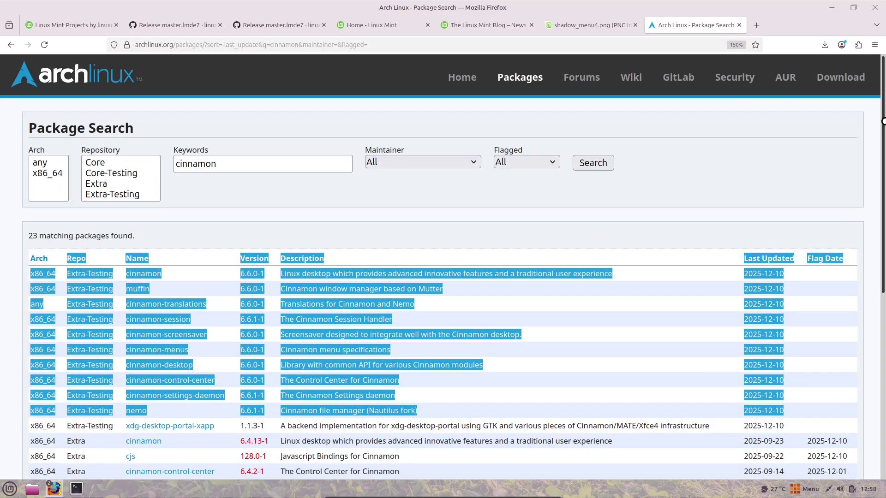
drag(883, 113, 882, 142)
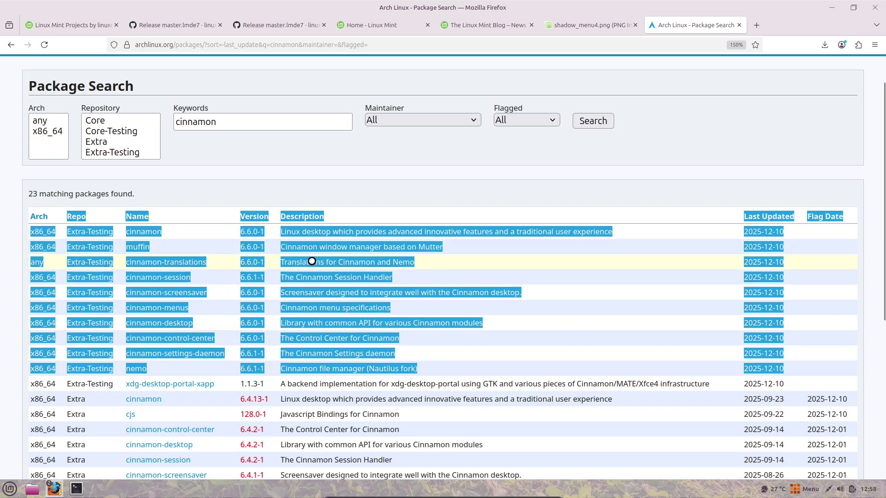
click(129, 152)
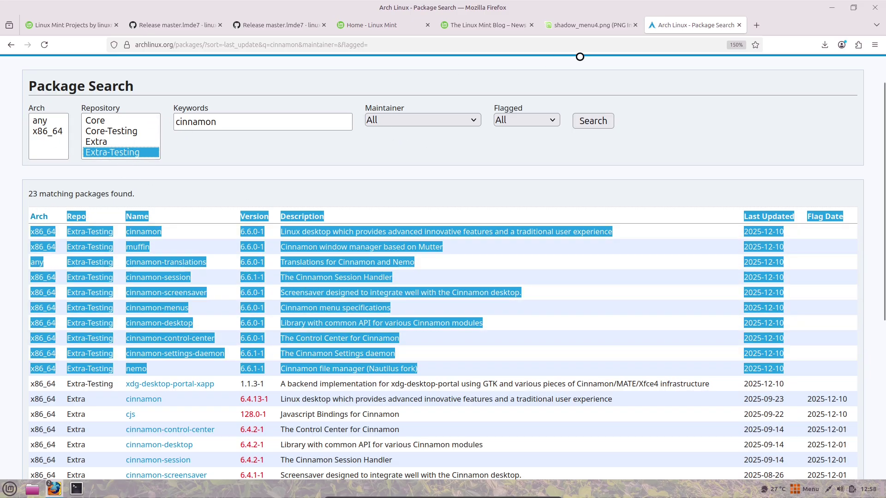
Switch to the shadow_menu4.png screenshot tab and zoom it to 150%.
click(581, 31)
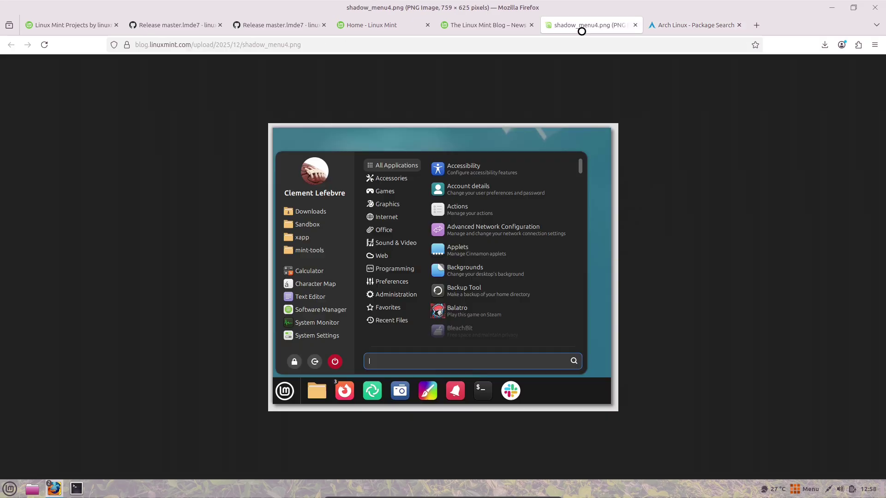
click(874, 45)
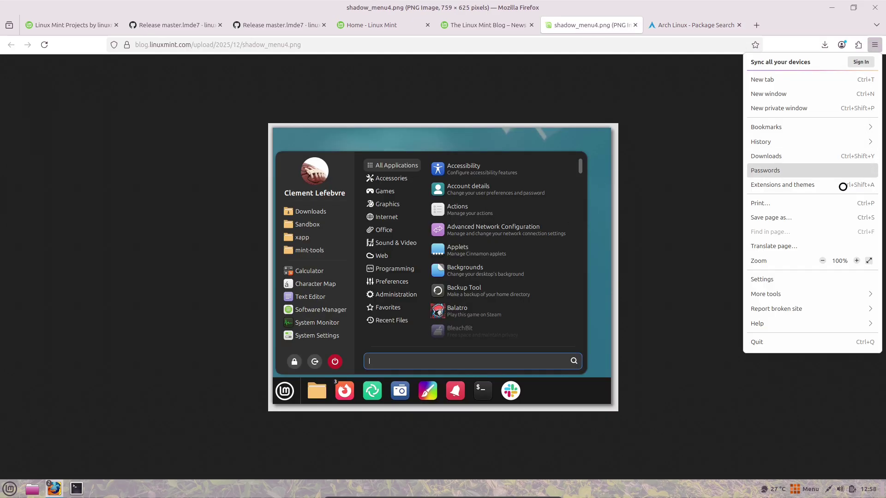
click(857, 260)
click(857, 260)
click(857, 260)
click(857, 260)
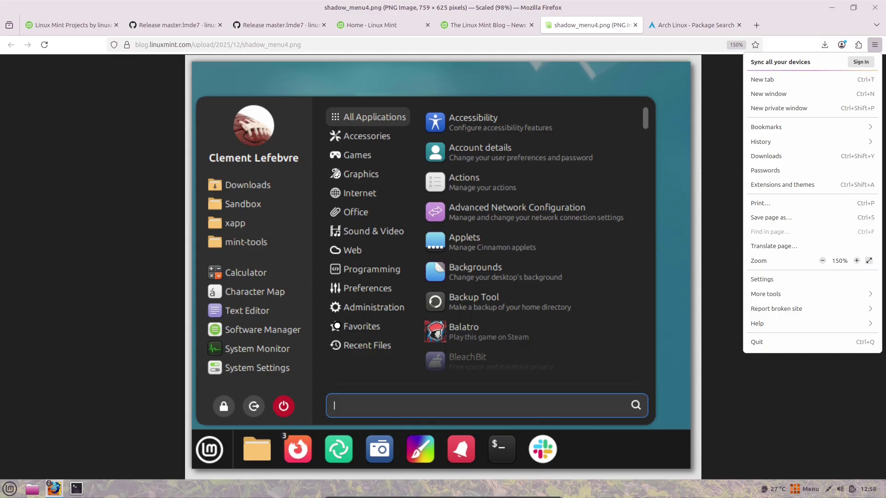
click(702, 376)
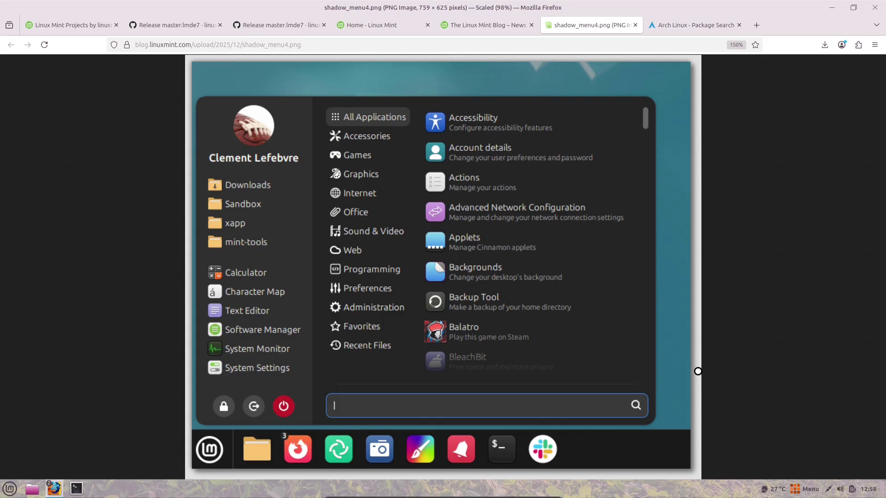
Close the Arch package search tab and the shadow_menu4.png image tab.
click(669, 22)
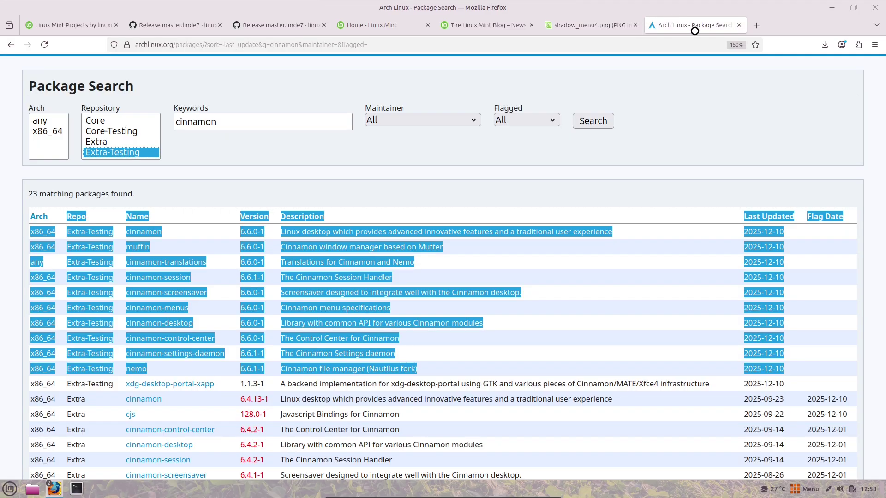
click(739, 25)
click(634, 26)
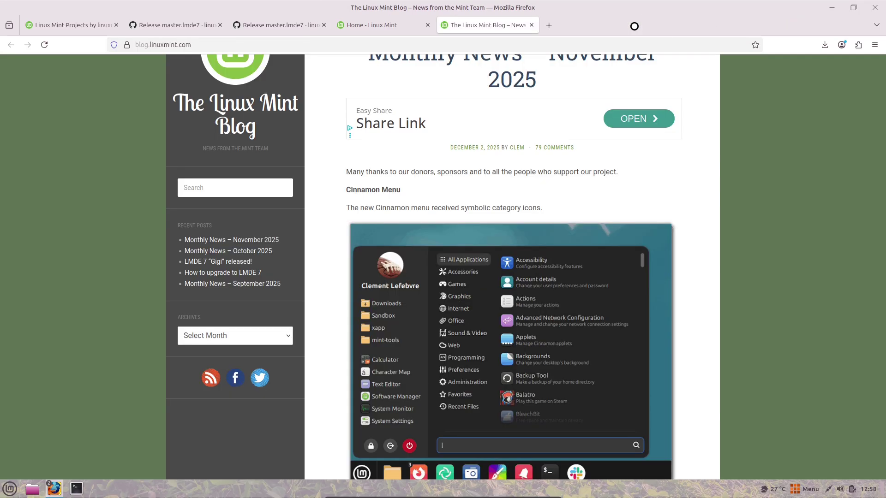
scroll(883, 75, down, 6)
scroll(884, 69, up, 8)
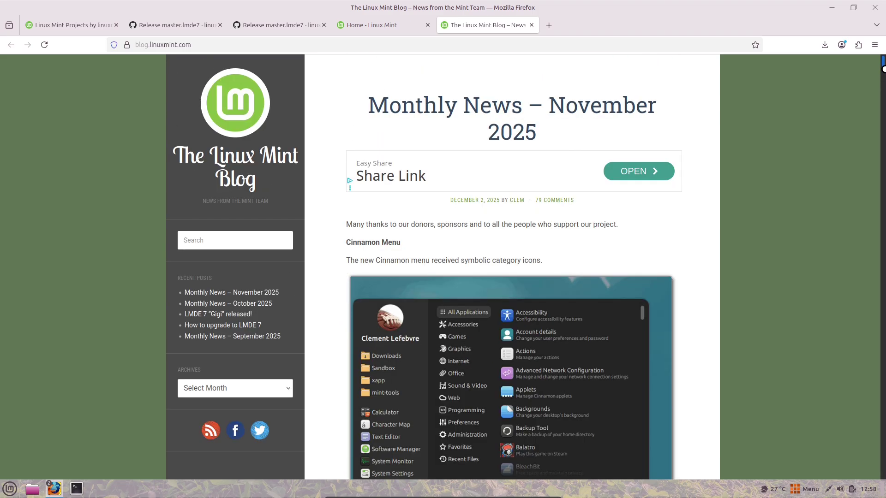
Close both master.lmde7 GitHub release tabs.
click(373, 28)
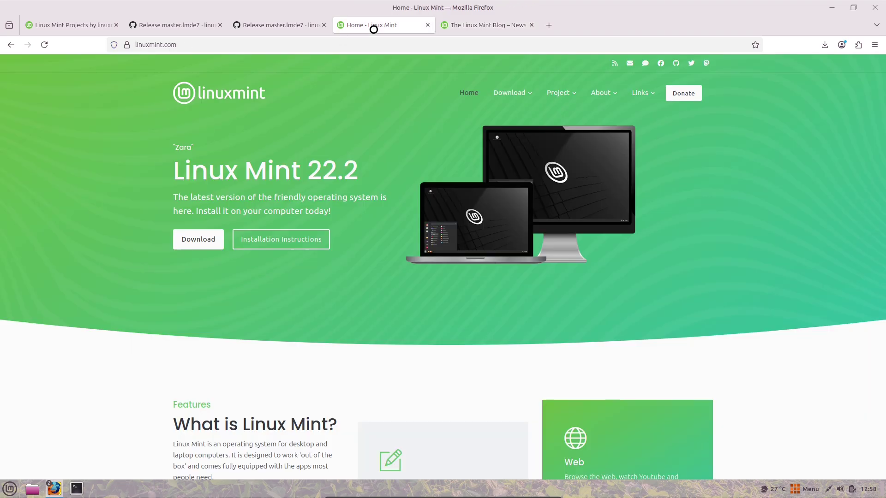
click(291, 29)
click(324, 25)
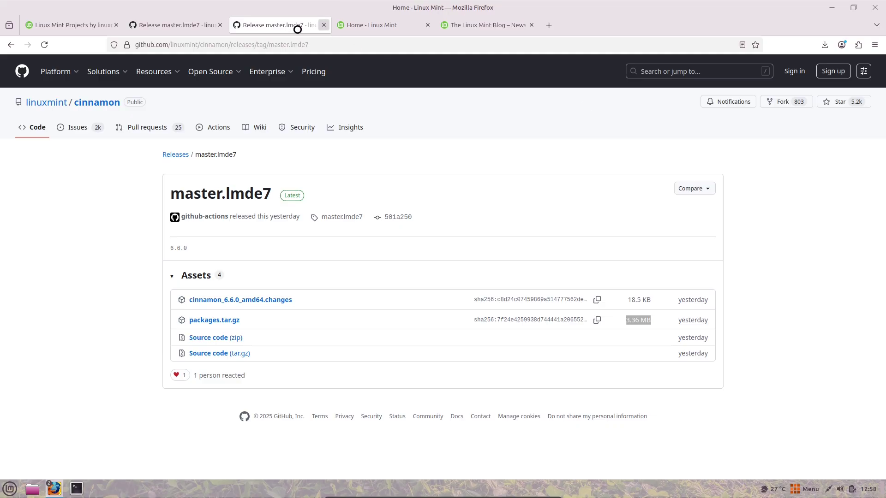
click(220, 25)
Bring the private Pixabay window forward from the taskbar and close it.
click(79, 26)
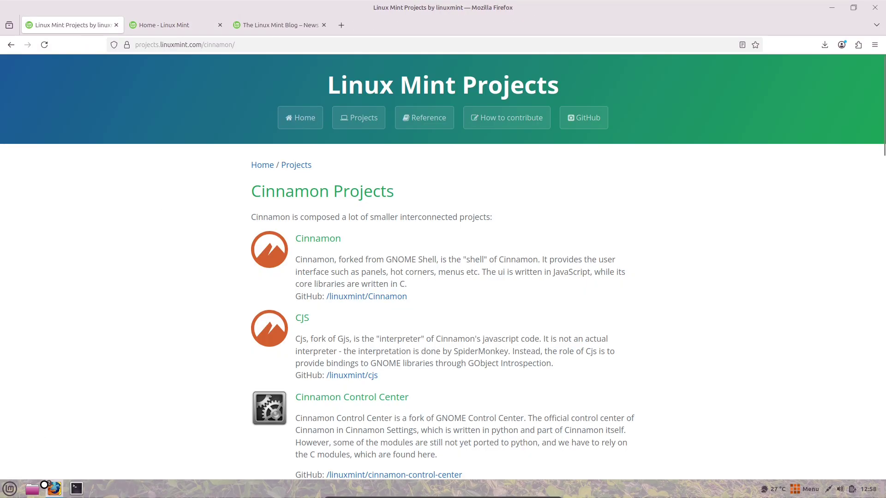
mouse_move(45, 485)
click(129, 465)
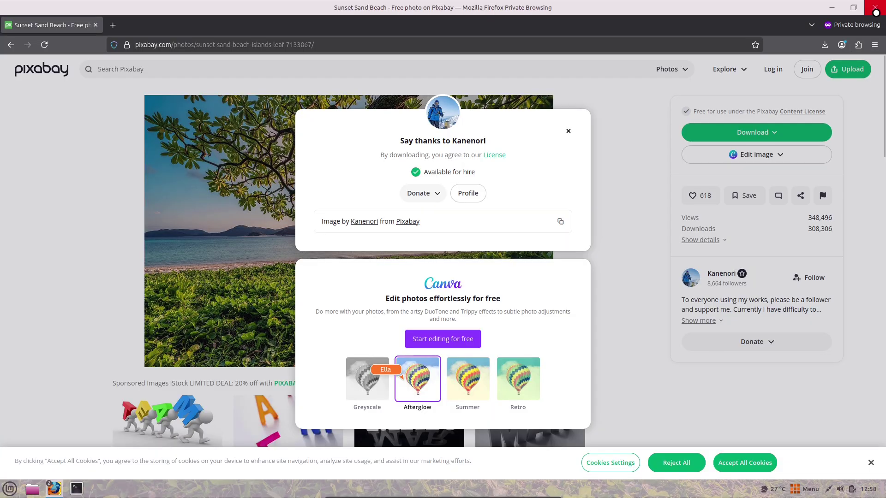
click(874, 7)
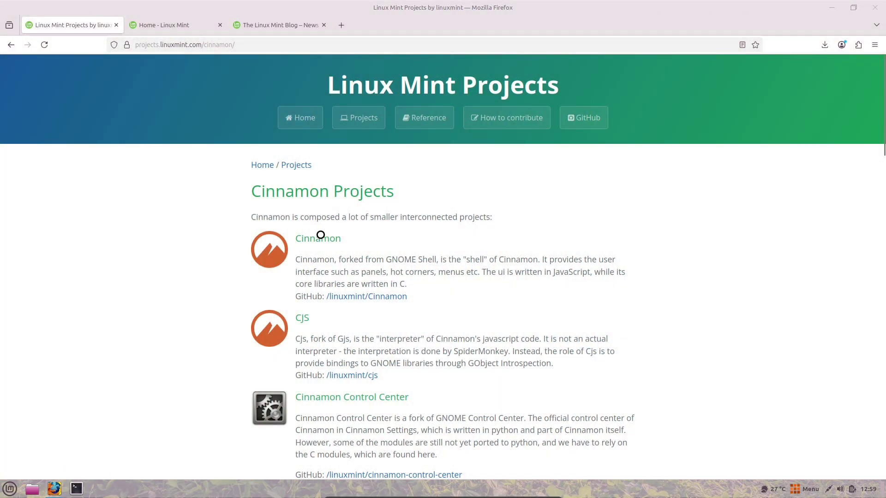
Open a terminal window and turn on its menubar.
click(291, 22)
right_click(332, 113)
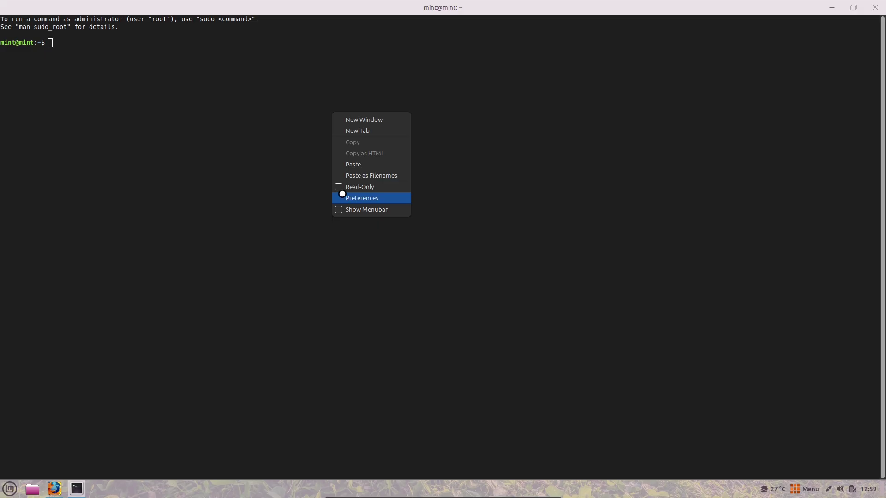
click(339, 208)
In Terminal Preferences, enable a custom Monospace font for the profile.
click(21, 20)
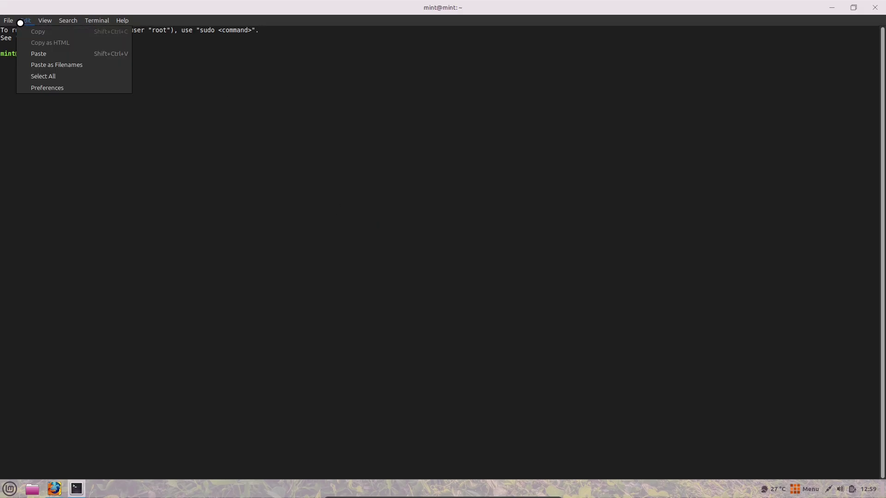
click(51, 88)
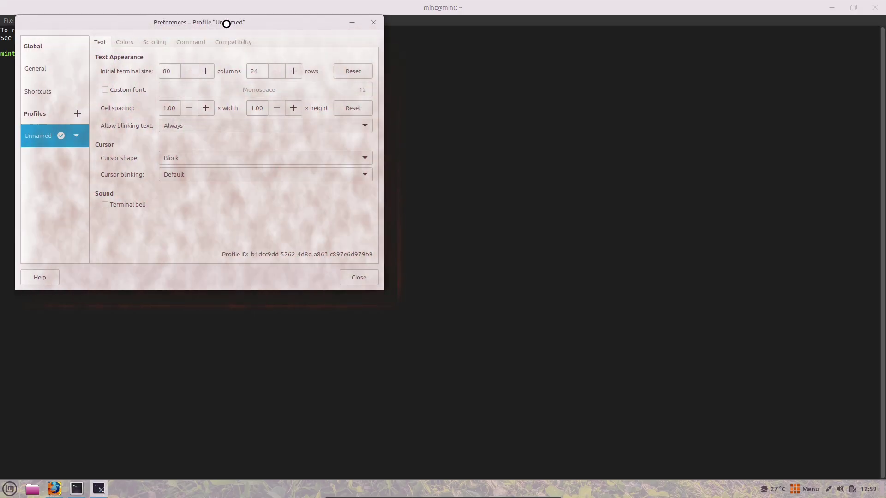
drag(227, 24, 433, 95)
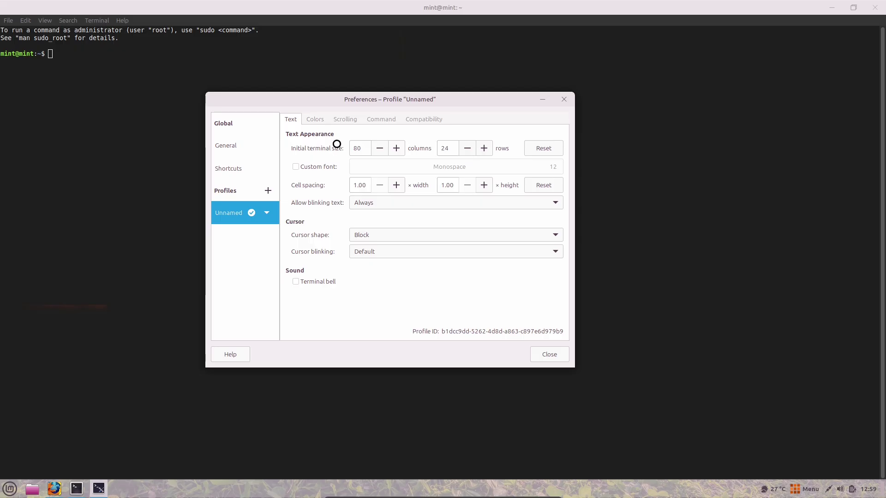
click(336, 167)
click(499, 168)
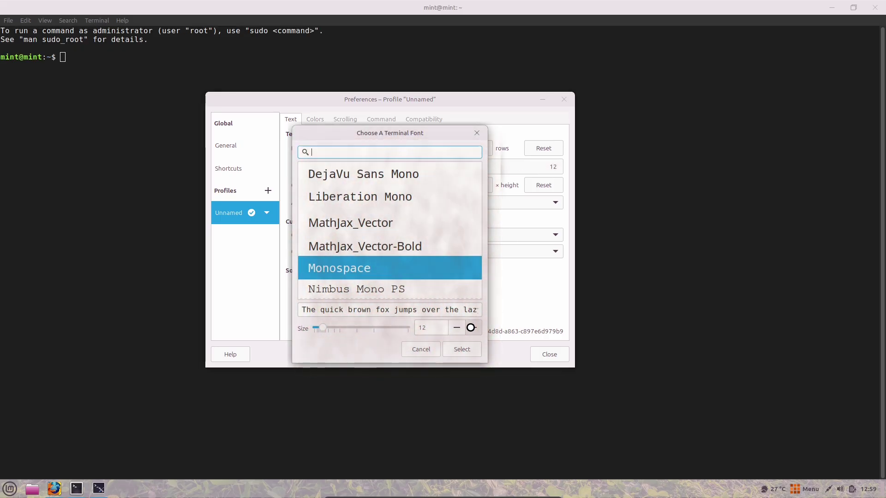
click(467, 349)
click(544, 354)
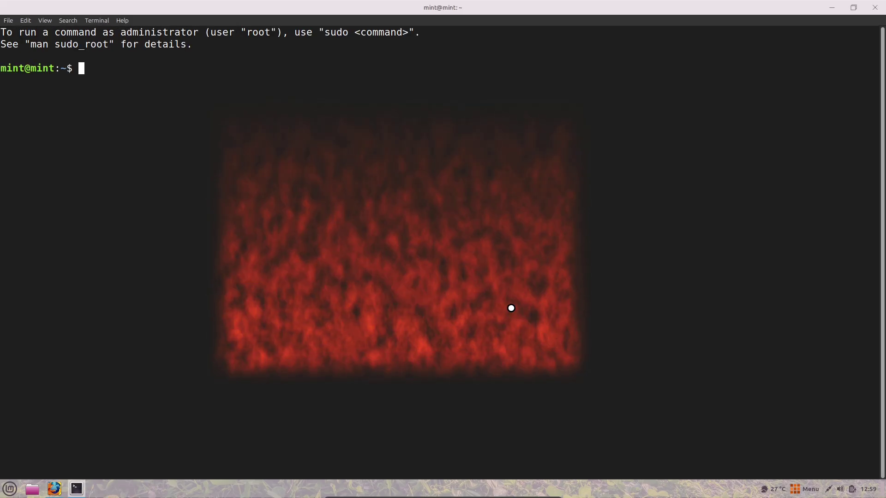
Run cinnamon --version and highlight the reported 6.4.8 line.
text(cinnamon -)
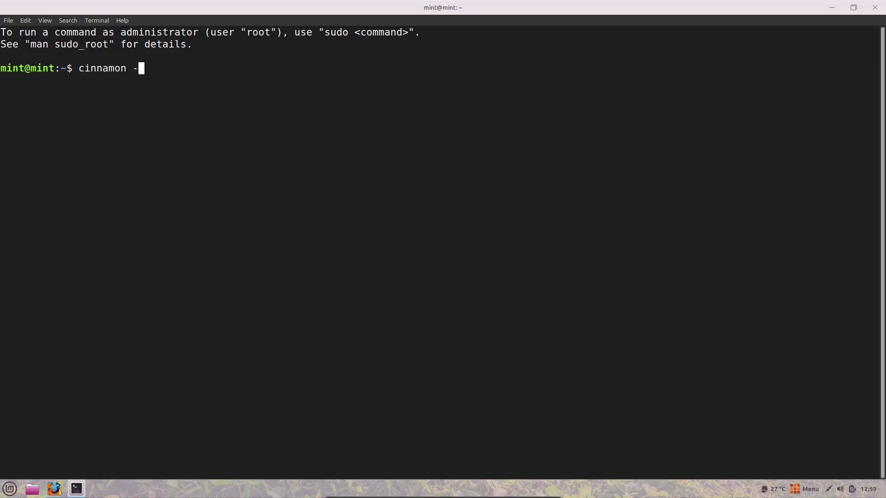
text(-version)
key(Return)
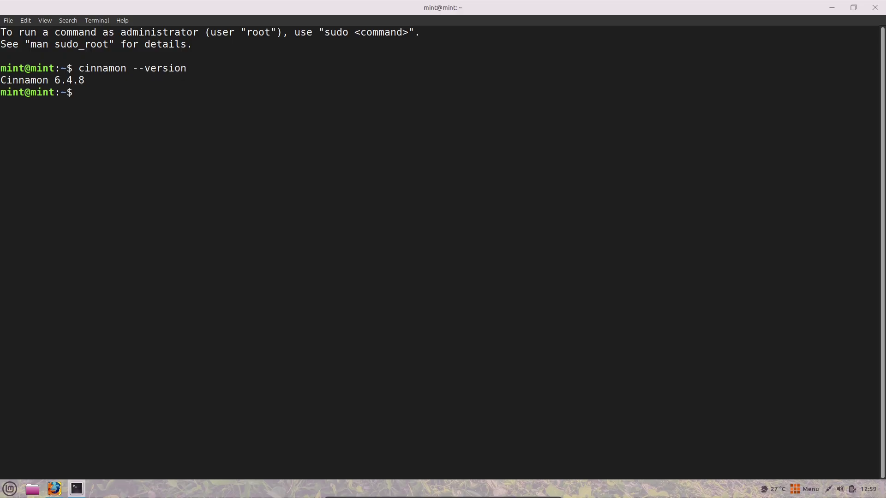
drag(123, 82, 1, 80)
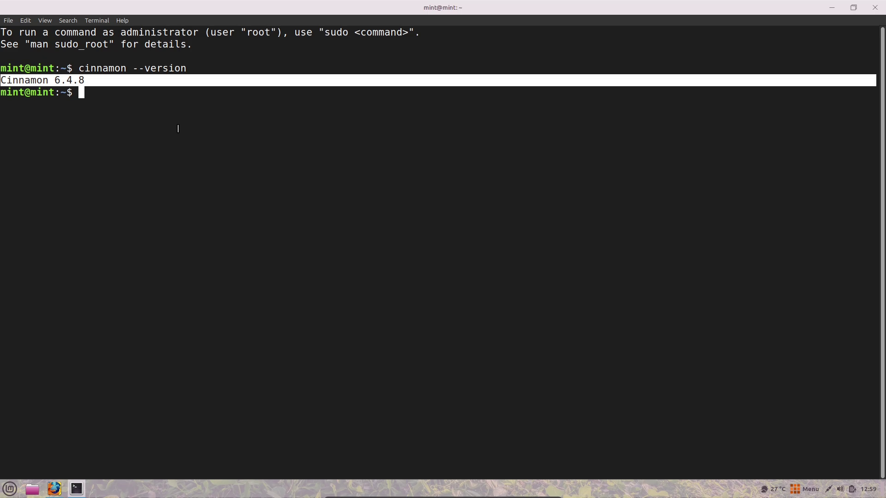
click(174, 102)
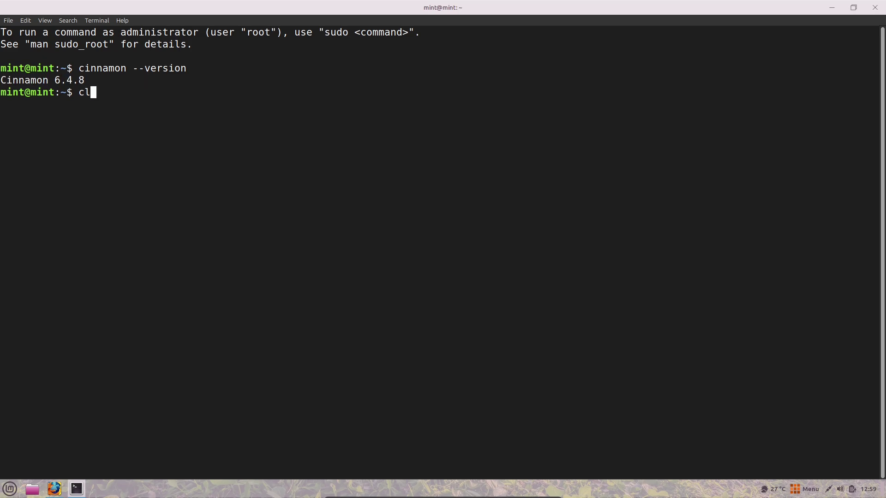
Clear the screen, run neofetch and highlight the WM Theme line.
key(Return)
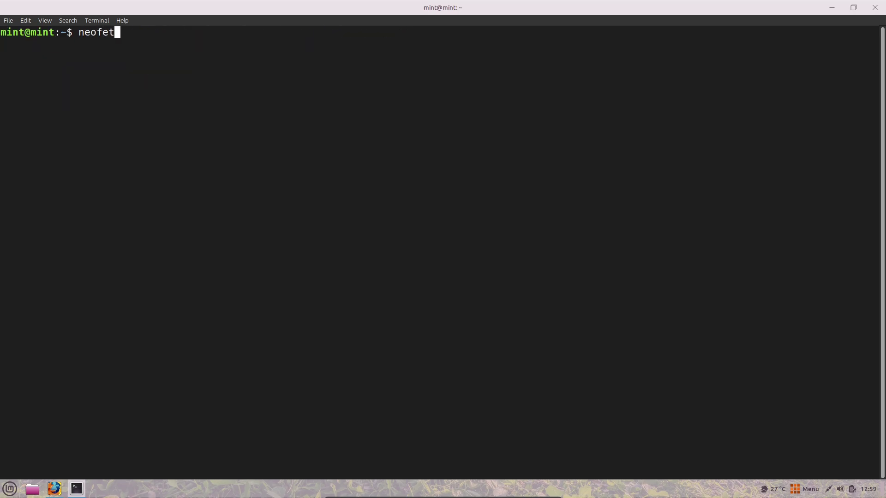
text(neofetch)
key(Return)
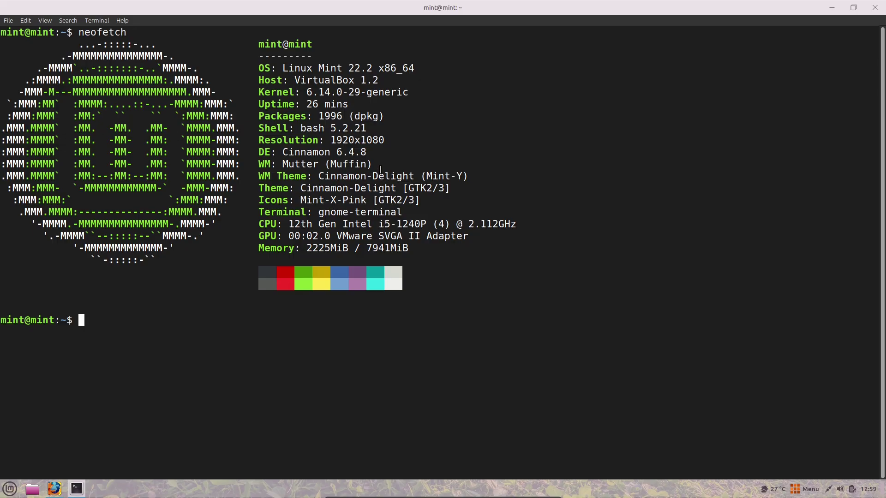
drag(259, 177, 478, 179)
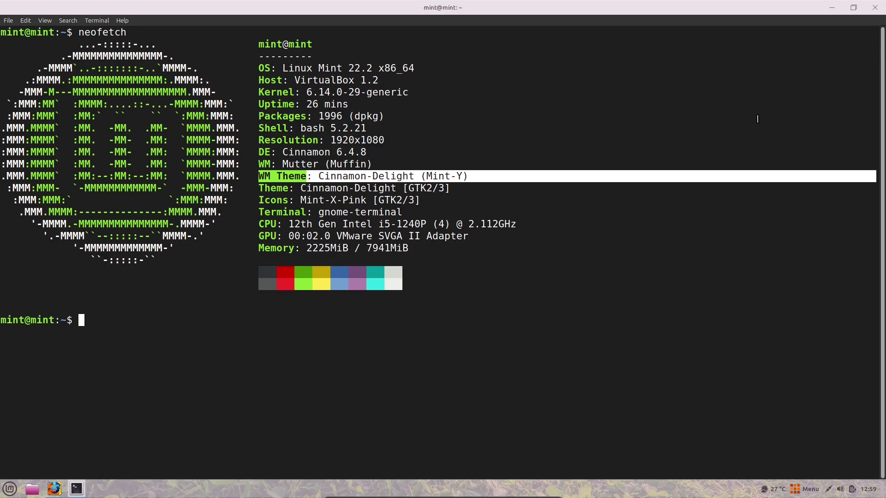
Close the terminal and return to The Linux Mint Blog tab in Firefox.
click(876, 5)
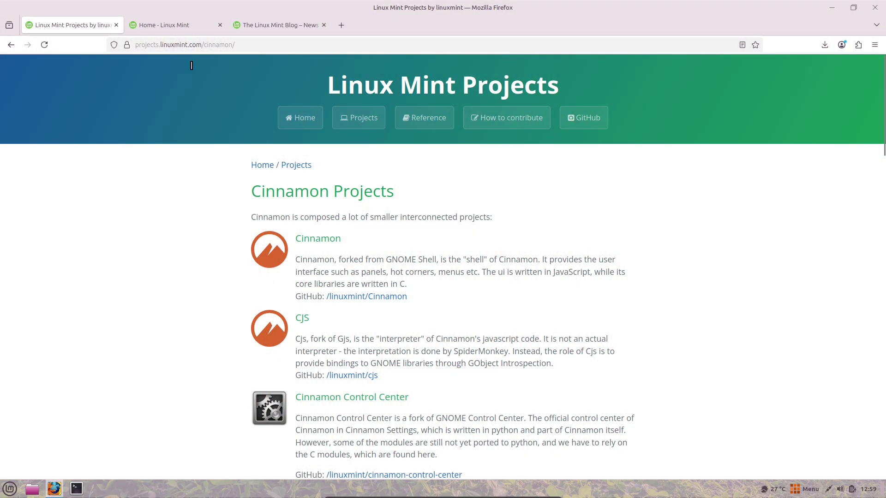
click(174, 22)
click(249, 25)
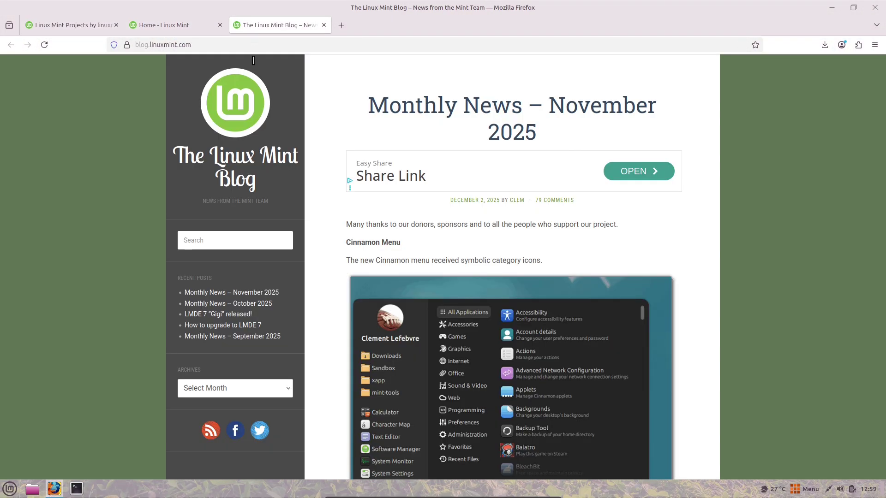
Scroll down the post and select the Linux Mint 22.3 'Zena' heading and sentence.
click(883, 95)
click(453, 261)
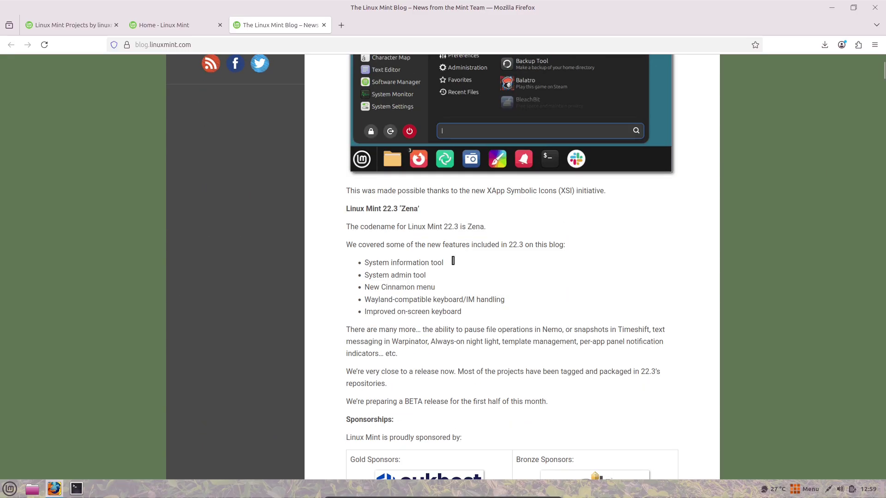
drag(452, 261, 360, 261)
drag(484, 226, 346, 205)
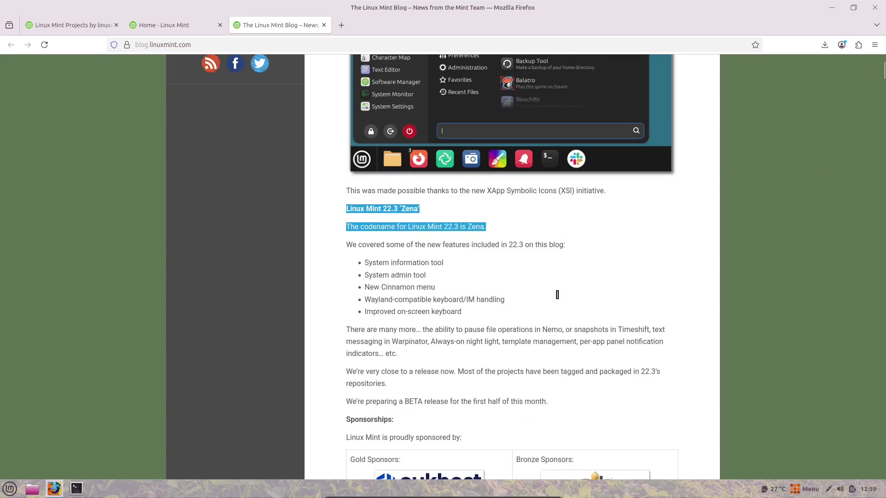
Launch Software Manager from the application menu's Administration category.
click(805, 489)
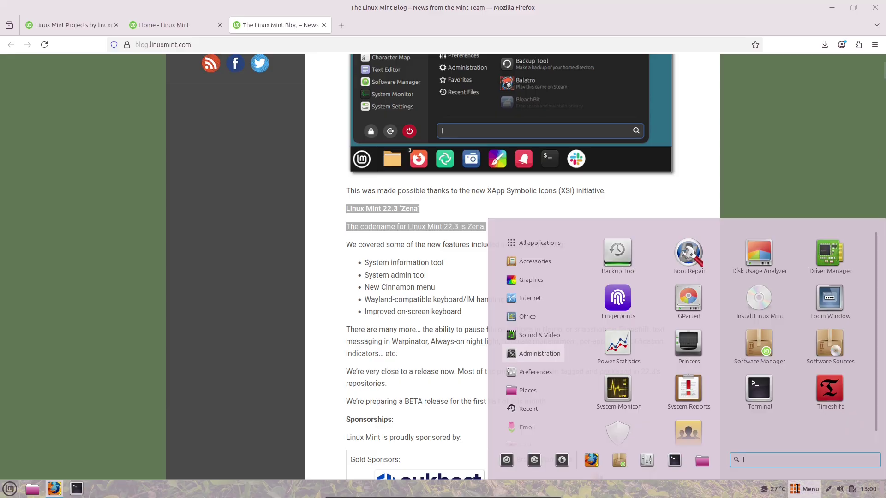
mouse_move(548, 260)
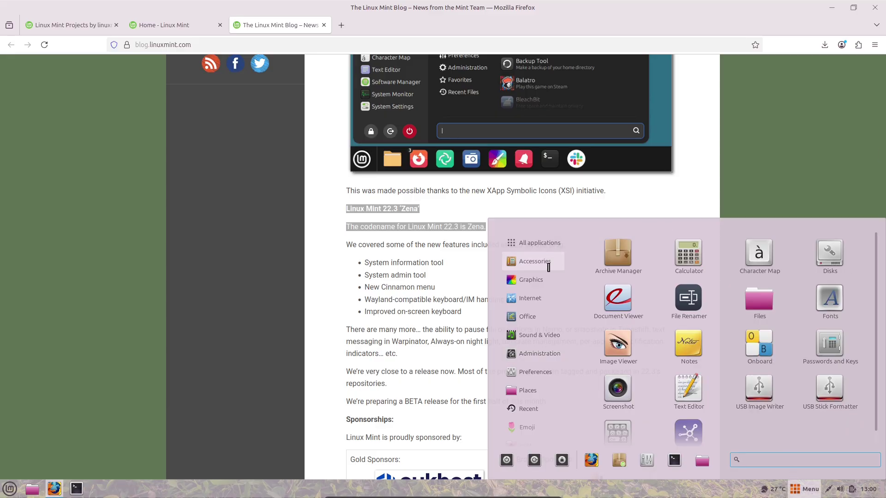
mouse_move(541, 325)
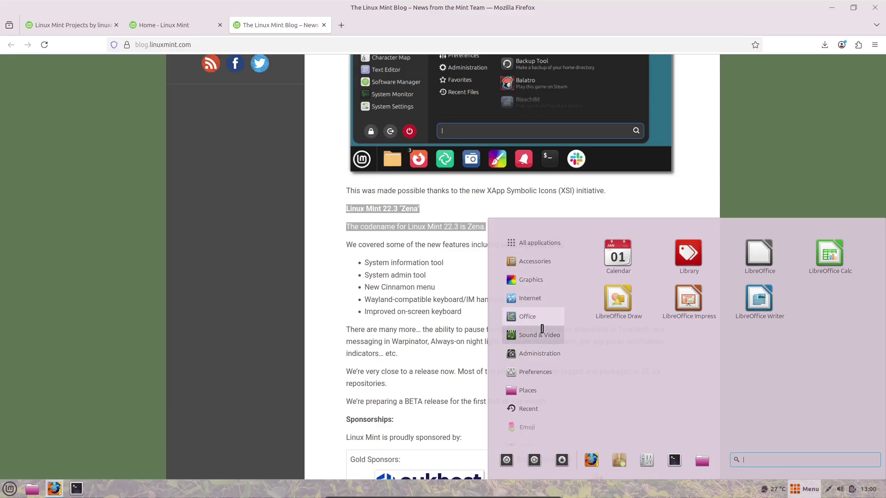
mouse_move(539, 353)
scroll(876, 412, down, 1)
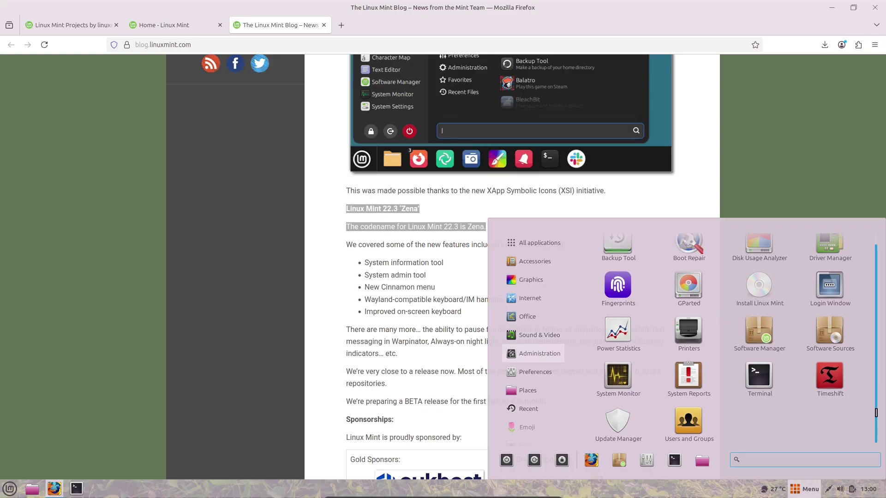
click(765, 331)
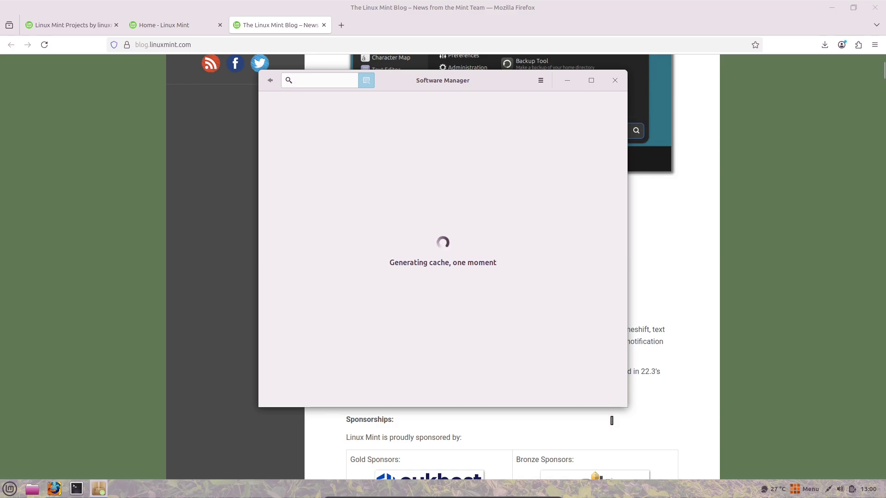
Toggle the battery power applet, then close the Files and Software Manager windows.
click(850, 490)
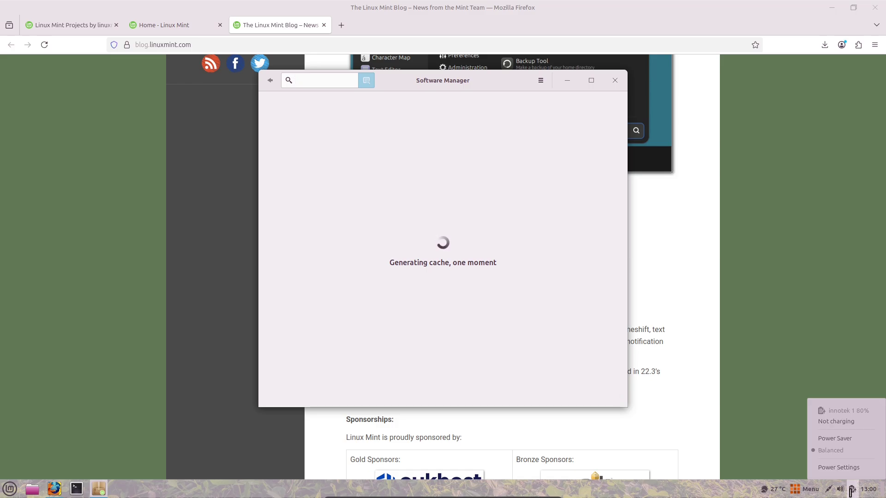
click(850, 490)
click(850, 490)
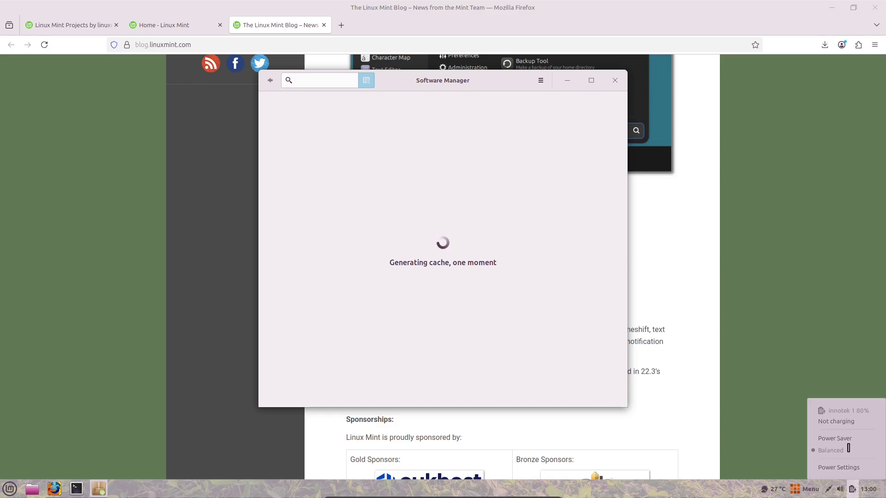
click(775, 454)
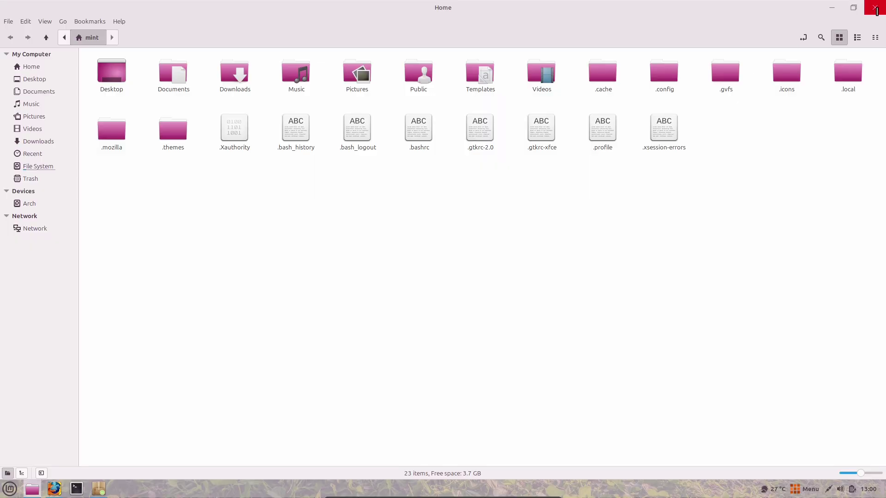
click(875, 8)
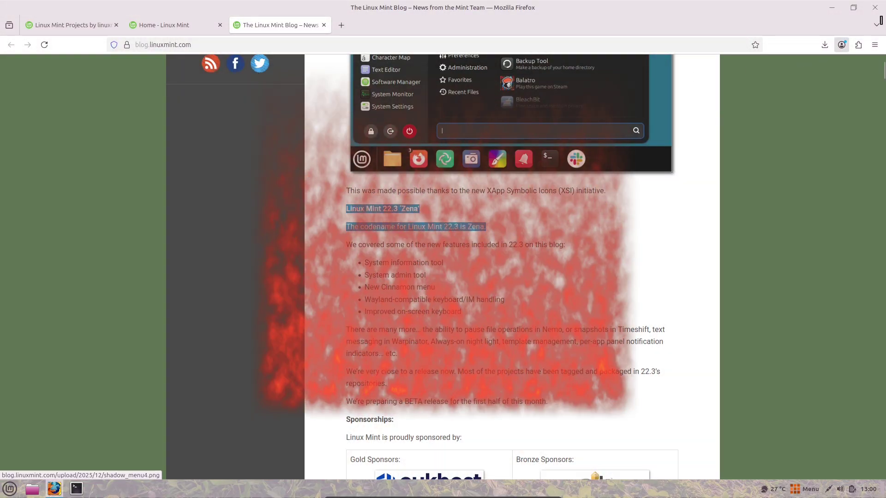
Close Firefox and launch Themes by searching 'them' in the menu.
click(875, 7)
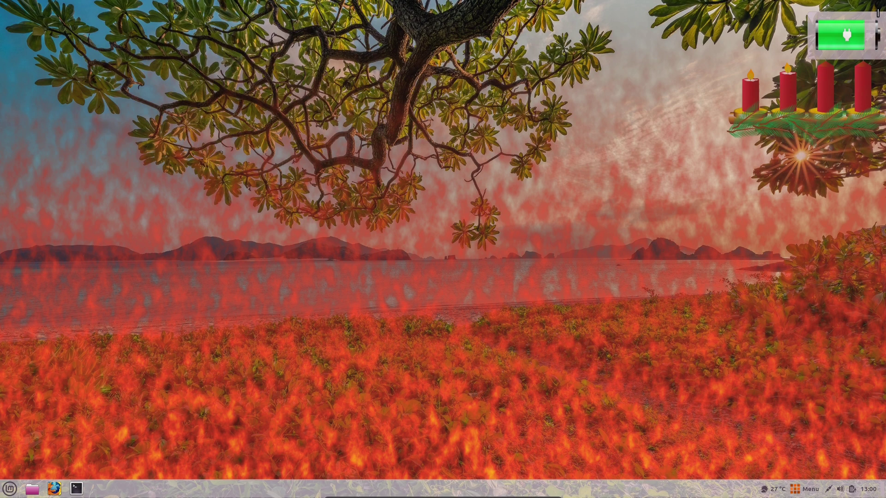
click(807, 489)
text(them)
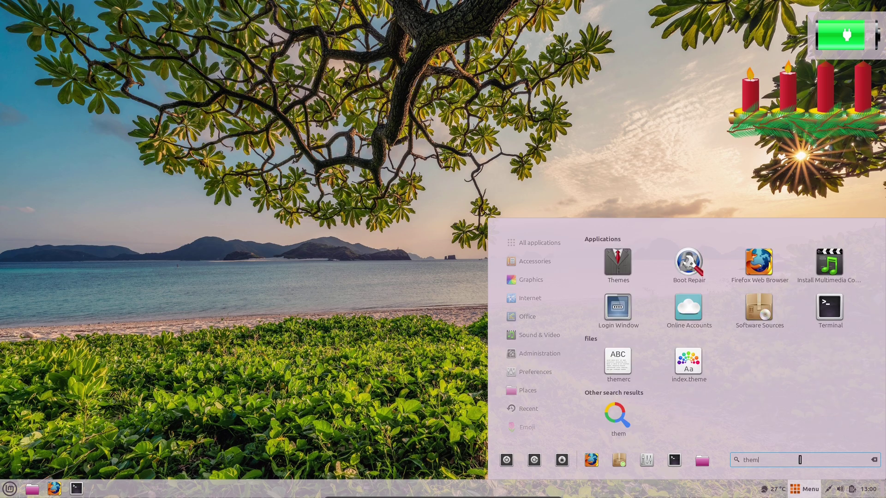
click(631, 253)
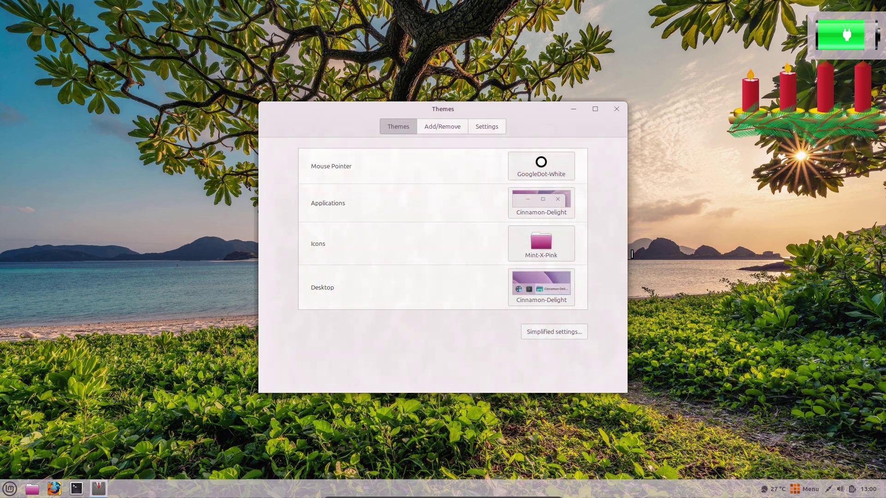
Set the application theme to Winterbloom and the icon theme to Mint-L-Blue.
click(543, 197)
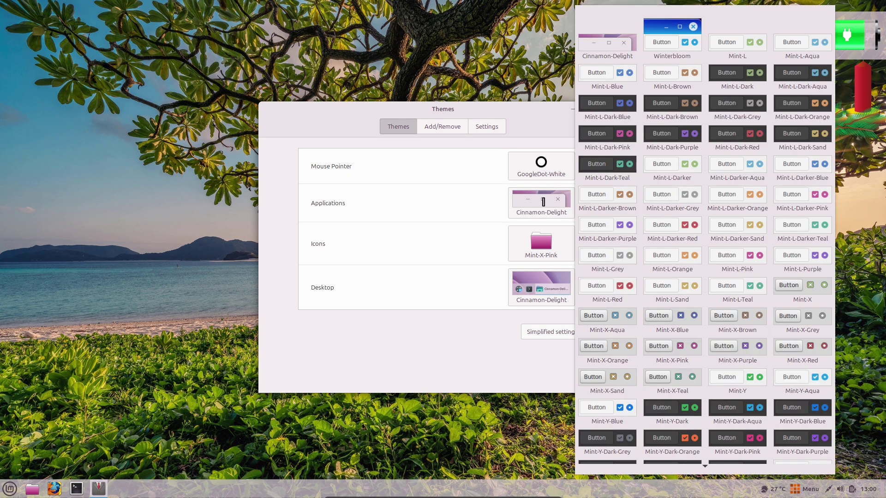
click(646, 46)
click(552, 255)
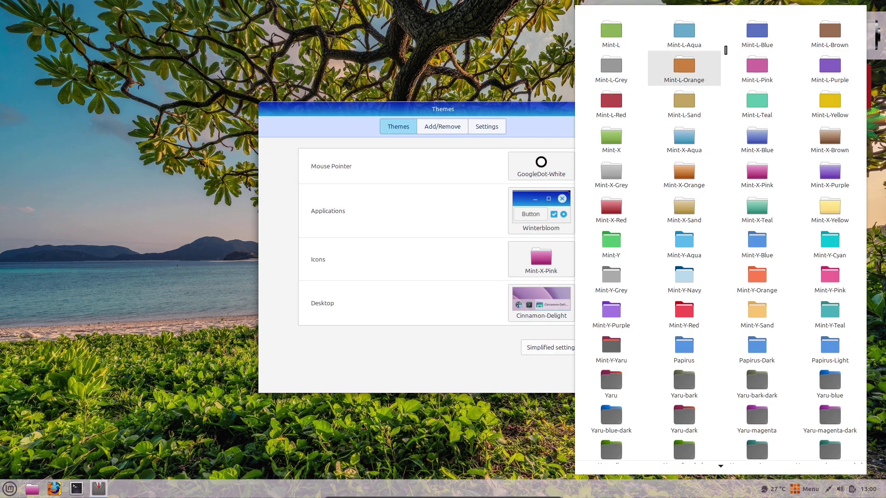
click(763, 32)
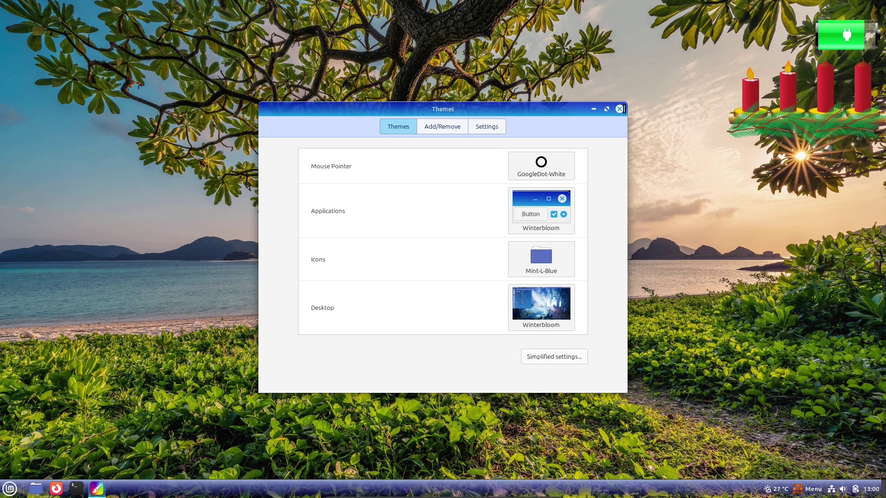
Move the battery desklet to the top-left corner and raise the candle desklet.
click(9, 488)
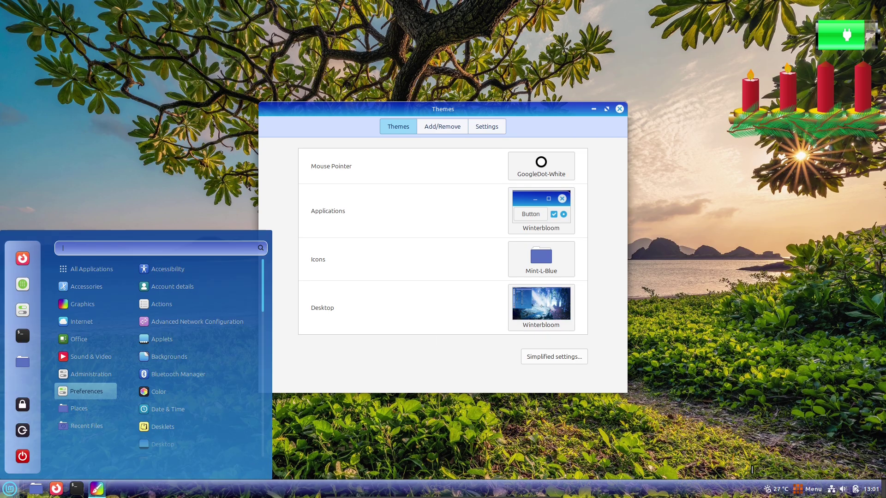
click(807, 490)
click(807, 490)
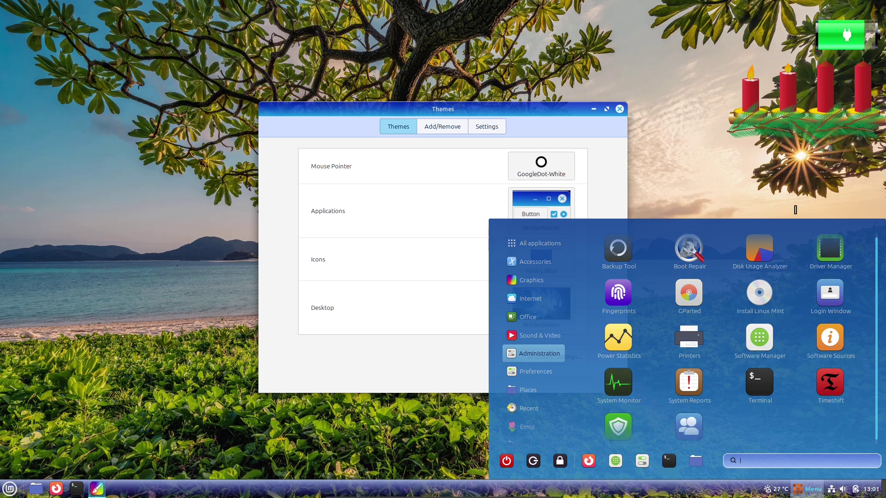
click(734, 154)
drag(849, 41, 39, 30)
drag(786, 71, 787, 25)
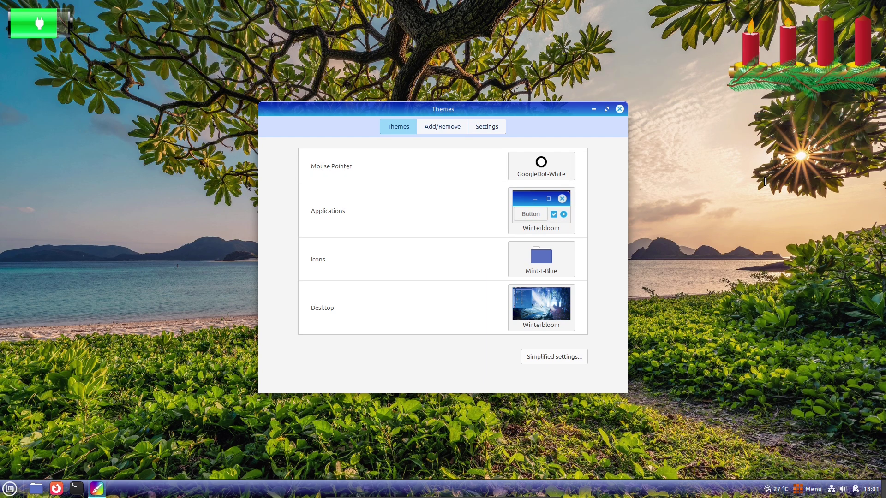
Close Themes, view the weather applet's hourly forecast, then reopen the application menu.
click(618, 110)
click(774, 490)
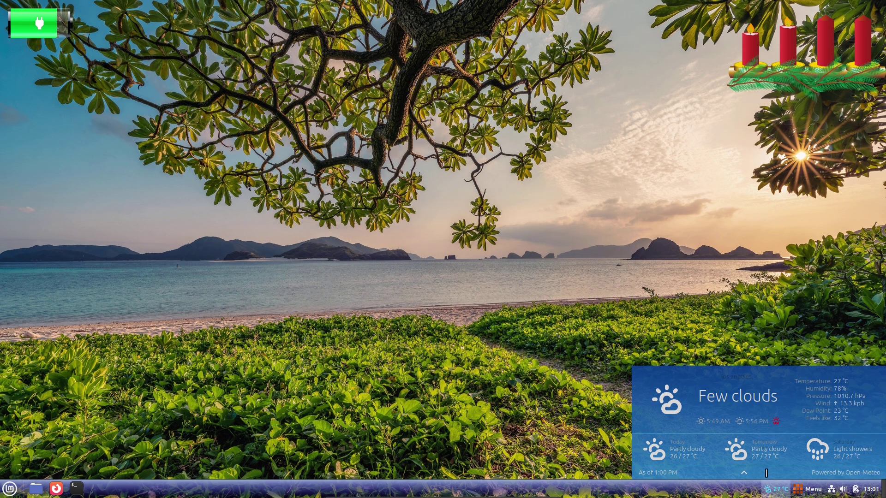
click(747, 473)
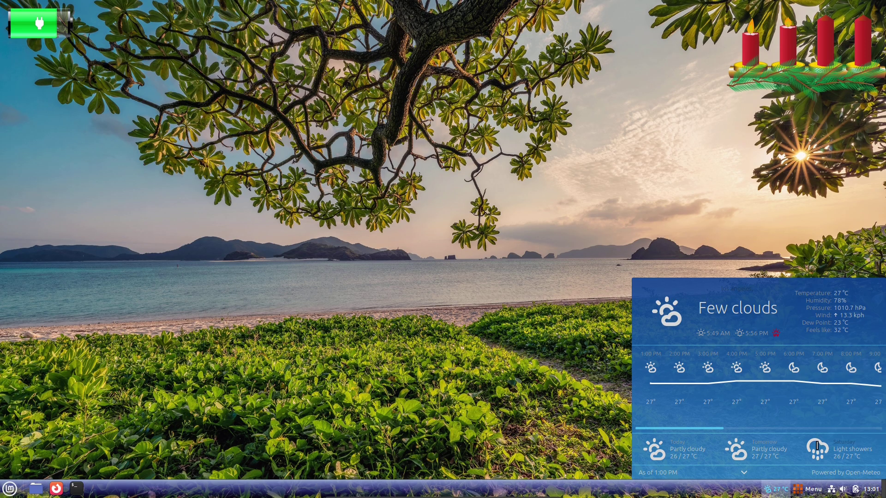
click(564, 363)
click(808, 488)
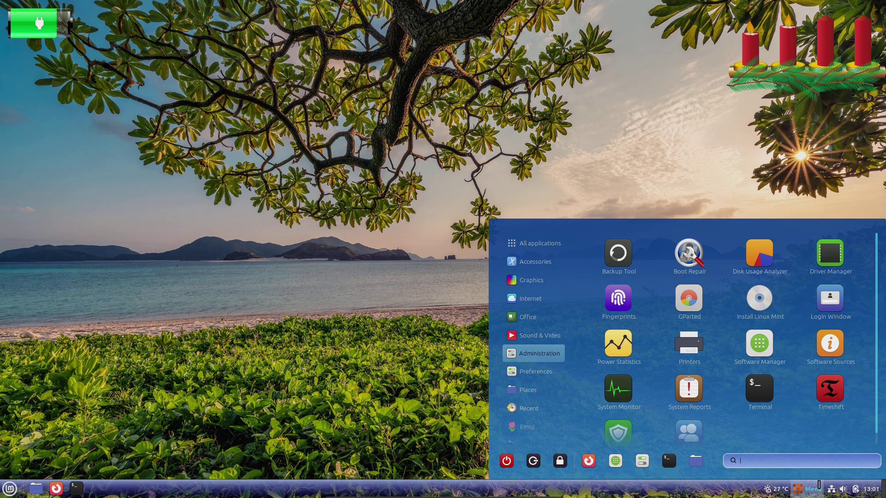